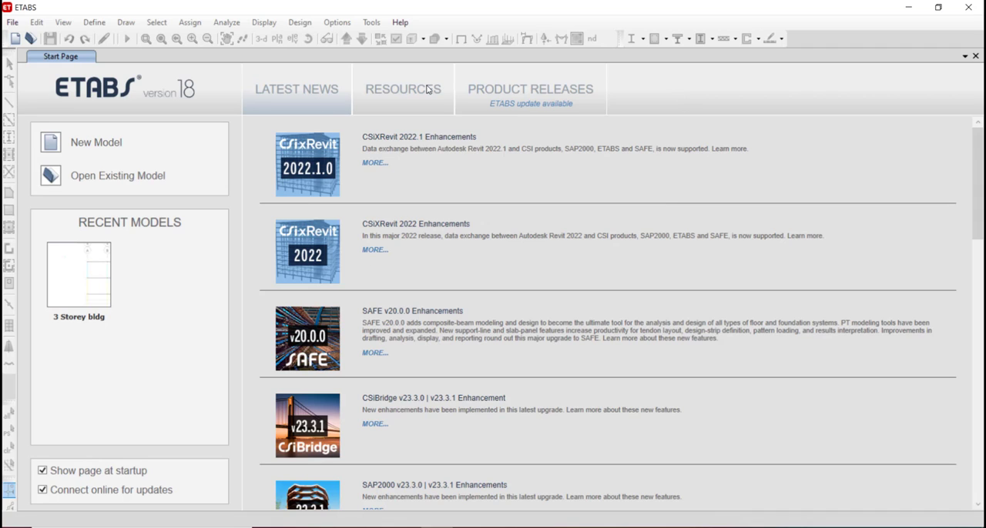
# Browse the start page resources, looking at the Knowledge Base, the list of manuals and the options for opening models.
pyautogui.click(403, 91)
pyautogui.click(493, 94)
pyautogui.click(410, 94)
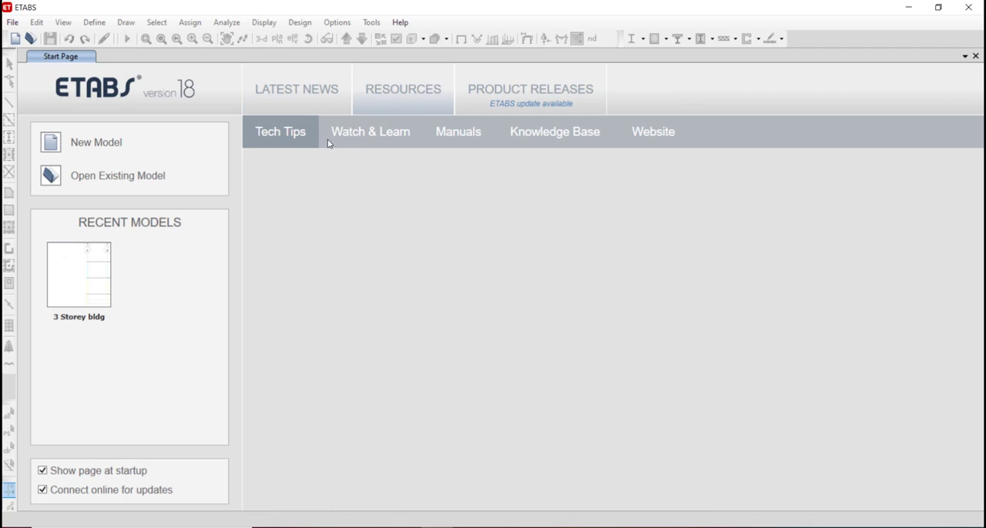
pyautogui.click(571, 133)
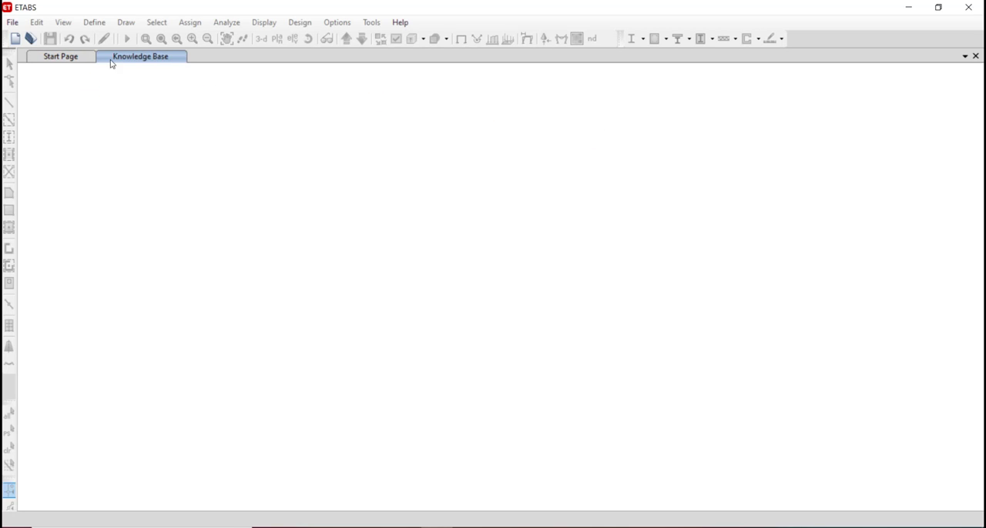
pyautogui.click(39, 59)
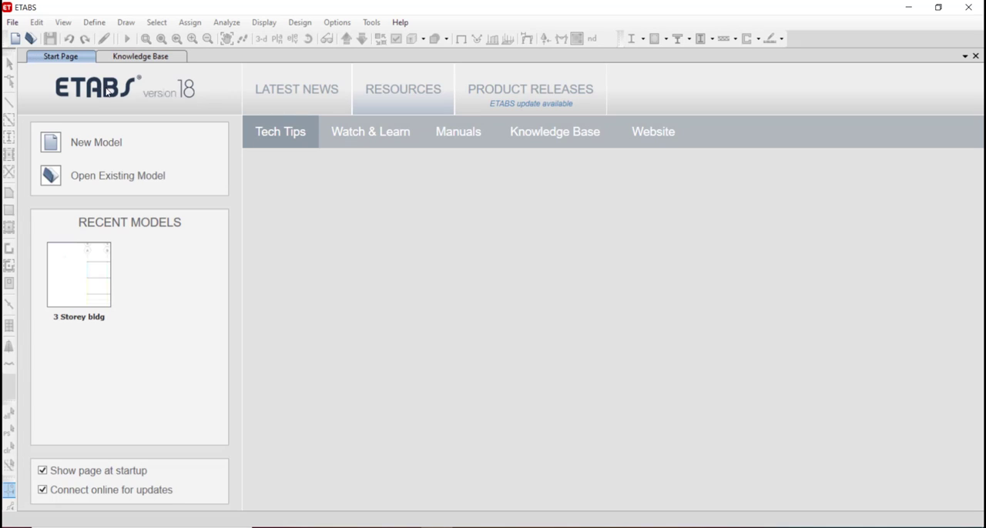
pyautogui.click(474, 135)
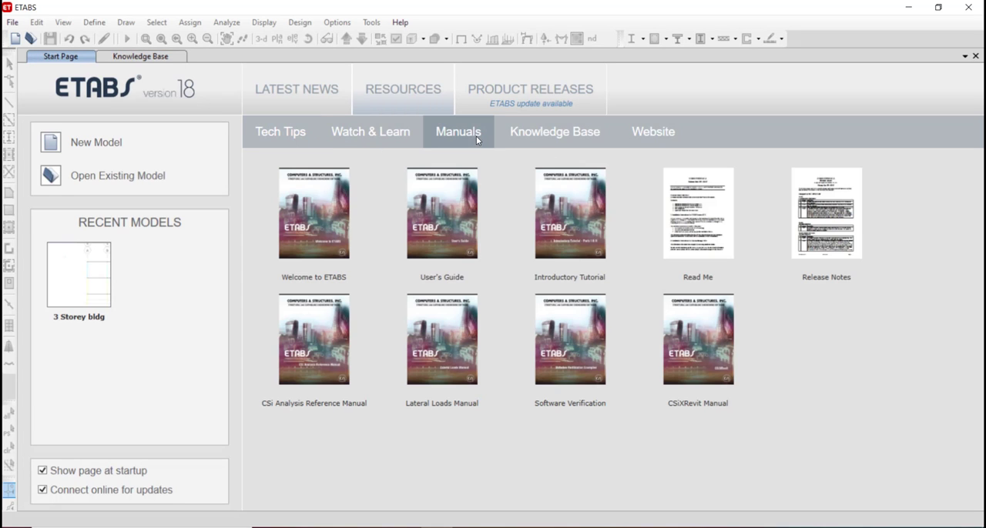
pyautogui.click(14, 23)
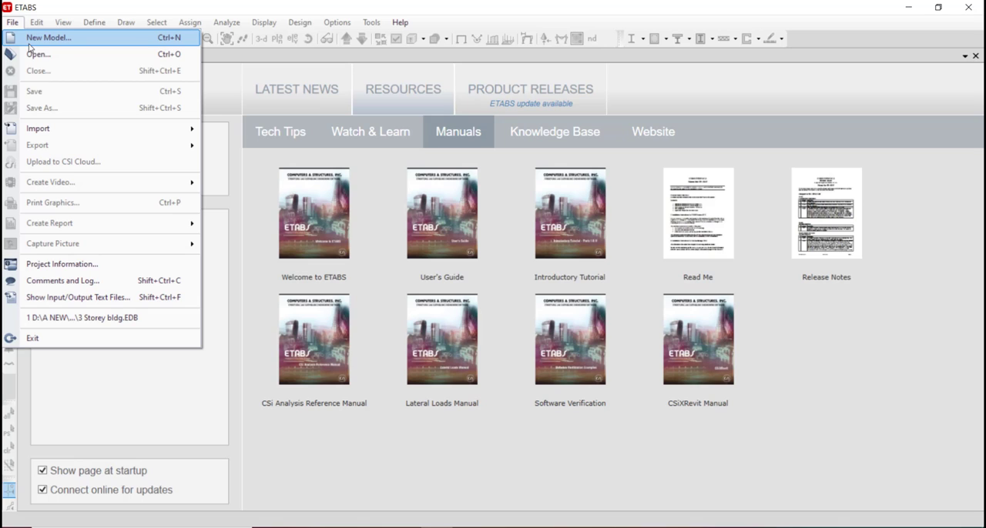
pyautogui.click(249, 175)
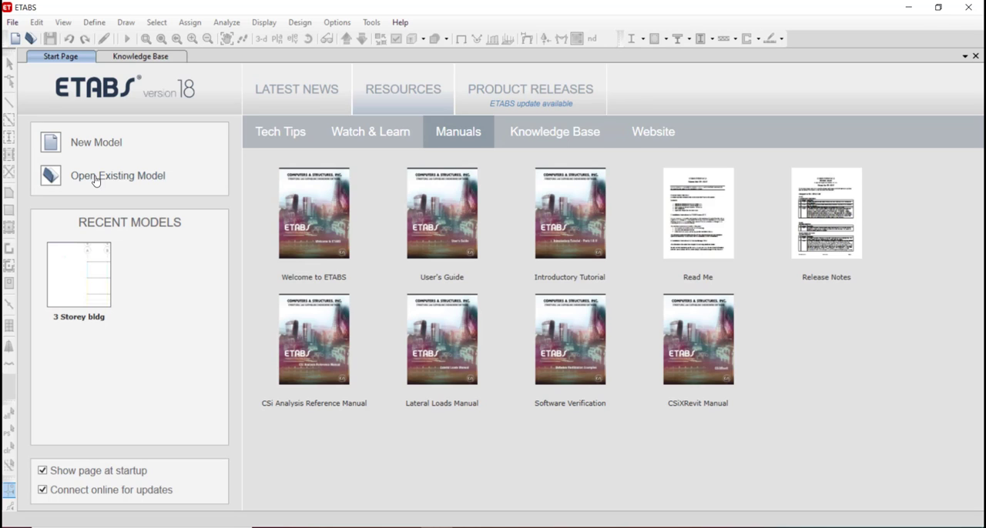
# Start a new model initialized with built-in settings and Metric SI display units.
pyautogui.click(13, 22)
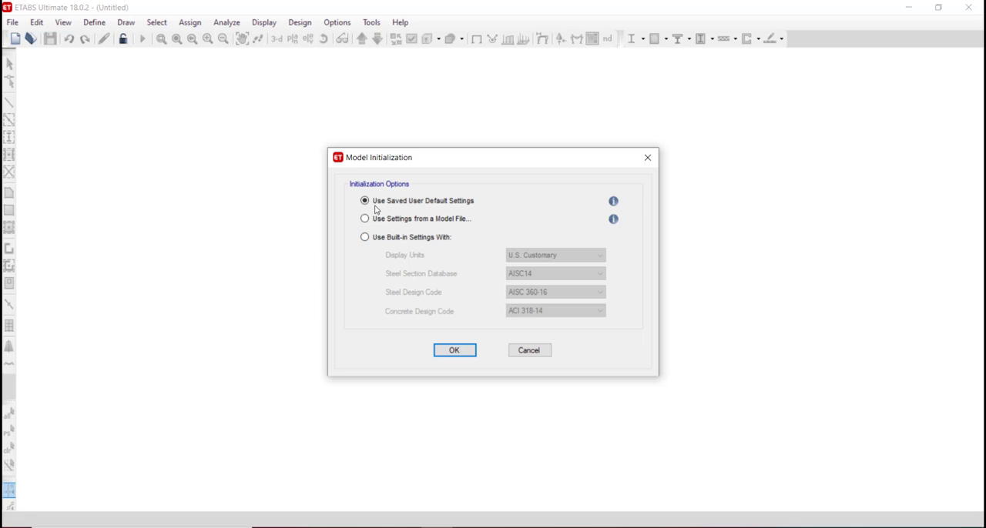
pyautogui.click(366, 237)
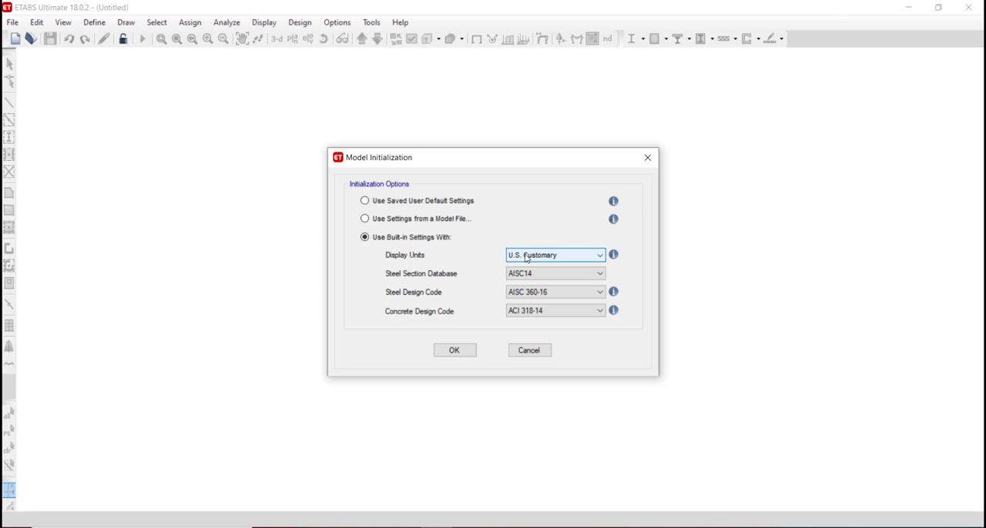
pyautogui.click(528, 257)
pyautogui.click(521, 278)
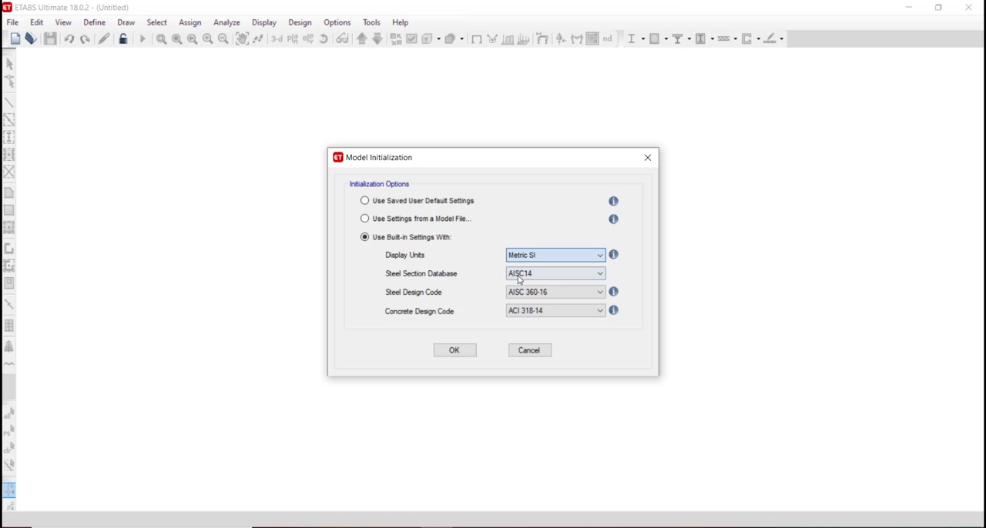
# Choose the Indian steel section database, with IS 800:2007 for steel design and IS 456:2000 for concrete design, and accept the initialization.
pyautogui.click(570, 274)
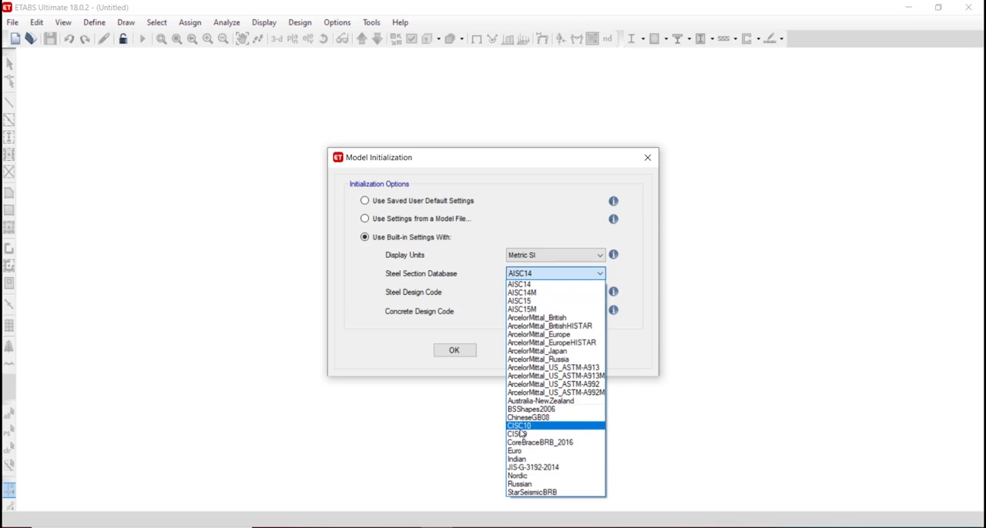
pyautogui.click(528, 459)
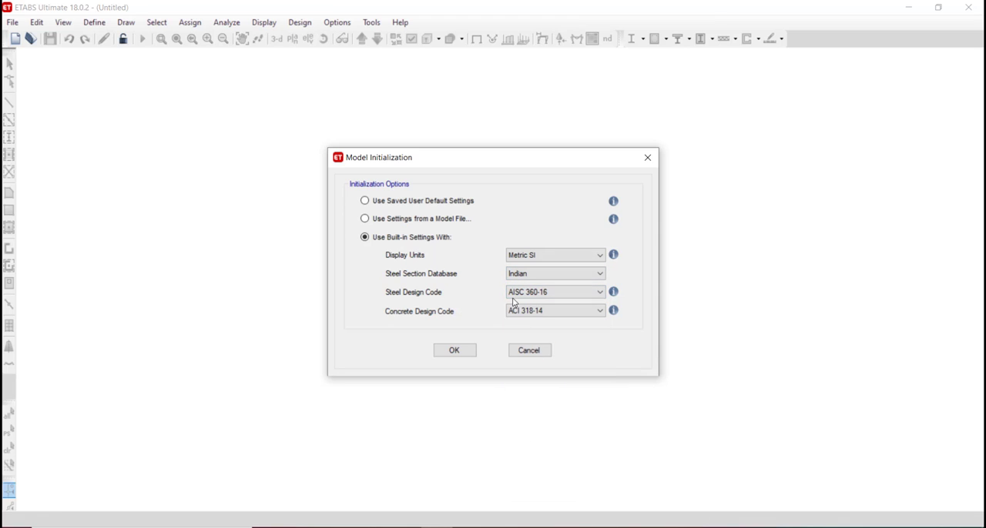
pyautogui.click(538, 292)
pyautogui.click(534, 379)
pyautogui.click(555, 312)
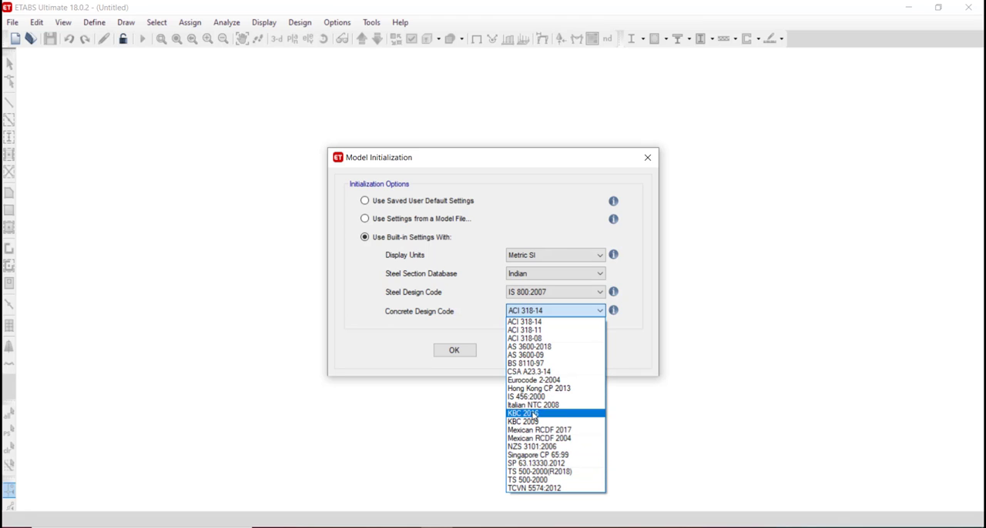
pyautogui.press('Escape')
pyautogui.press('i')
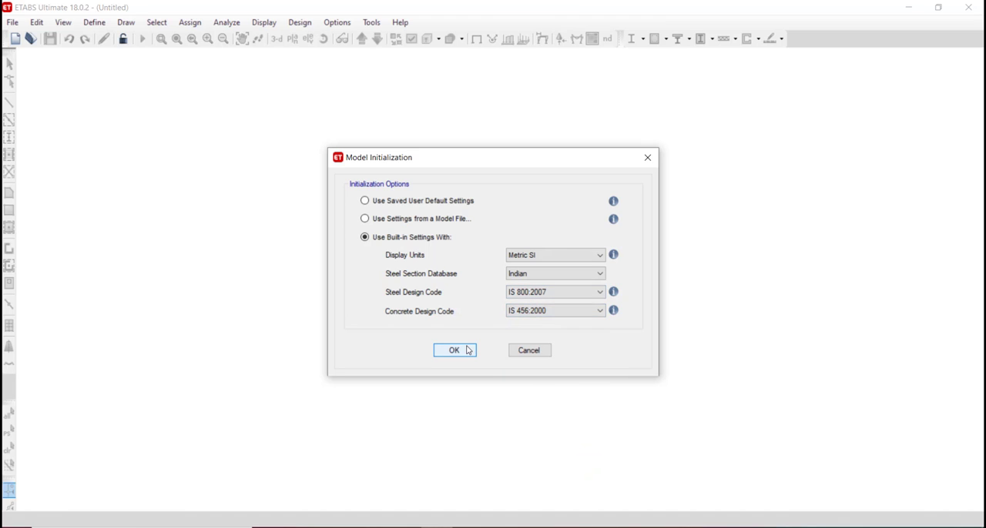
pyautogui.click(455, 350)
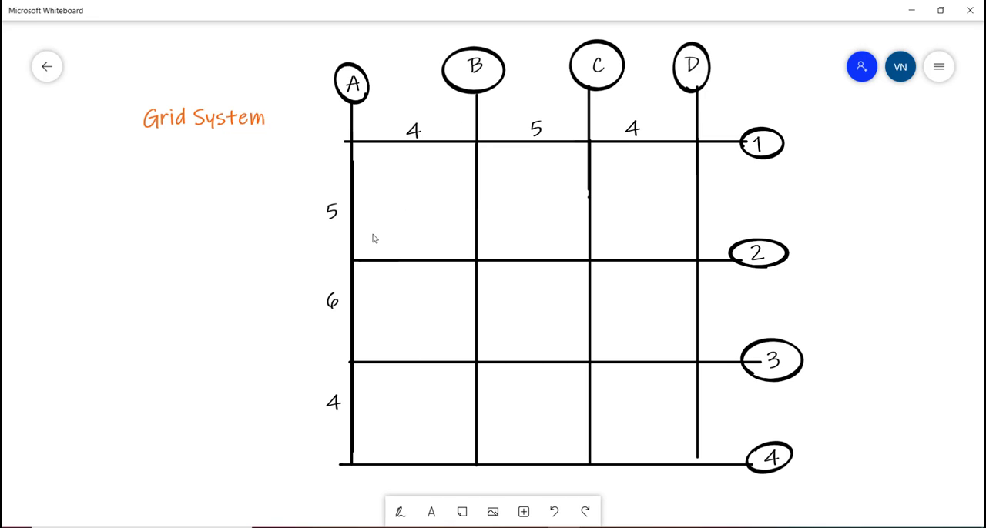
# Return to ETABS, choose custom grid spacing and open the grid data with the grids displayed as ordinates.
pyautogui.click(438, 527)
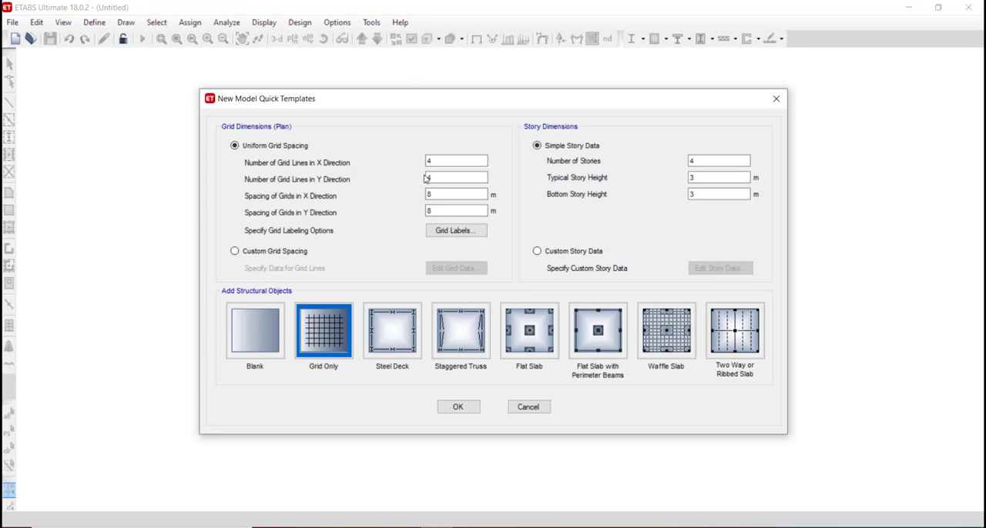
pyautogui.click(262, 252)
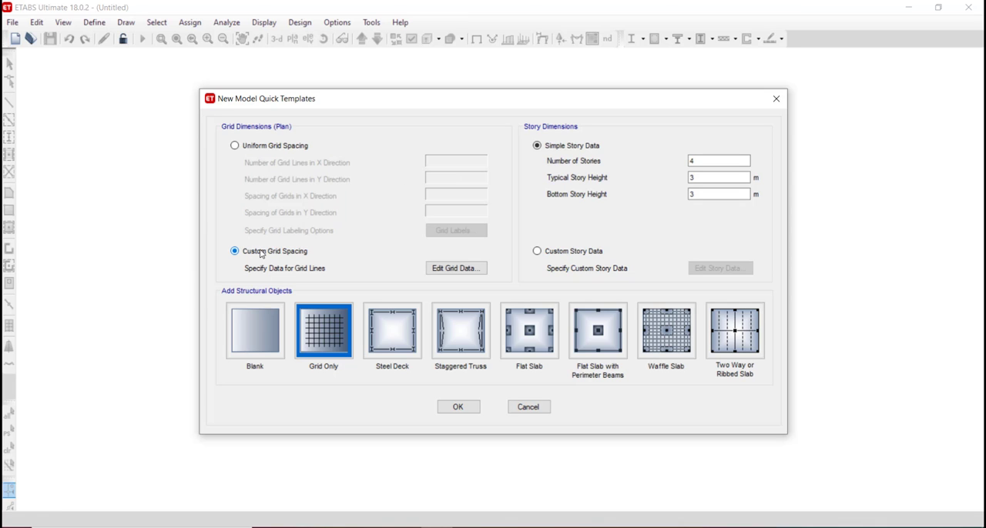
pyautogui.click(455, 269)
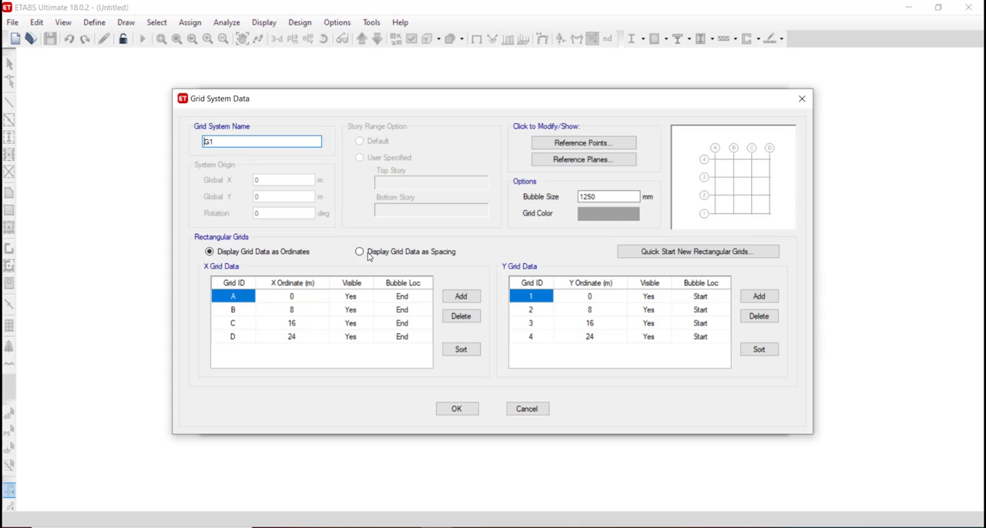
pyautogui.click(243, 250)
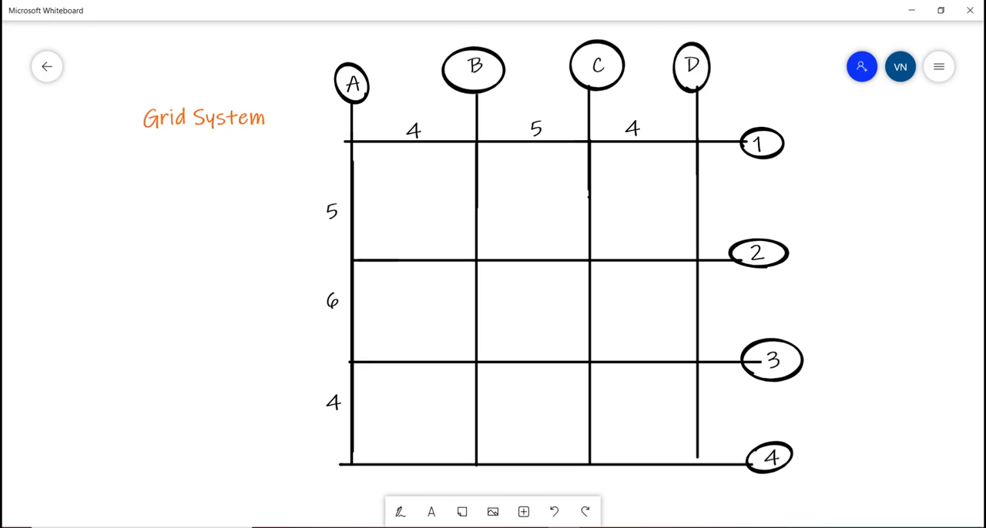
# In Microsoft Whiteboard, write the cumulative ordinates 0, 4, 9 and 13 in red beside grid lines A to D.
pyautogui.click(401, 512)
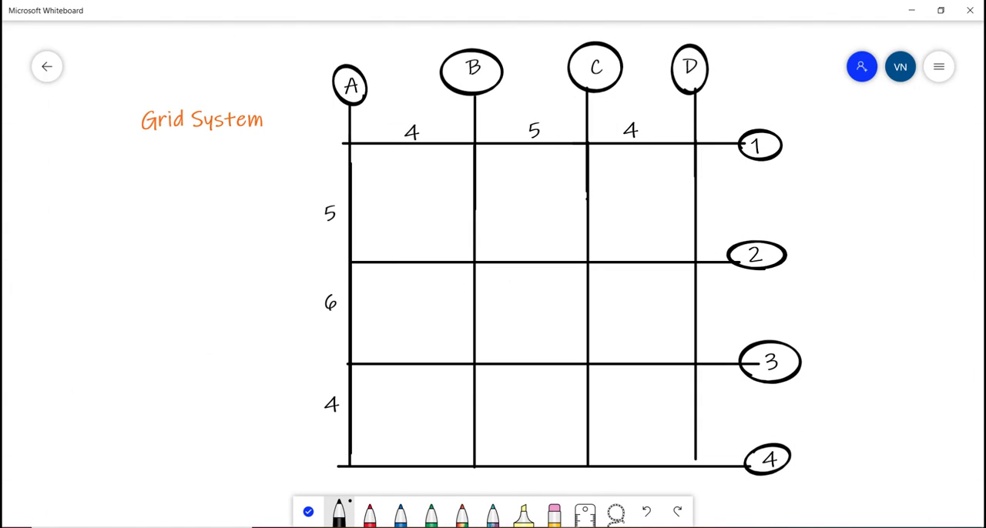
pyautogui.click(369, 512)
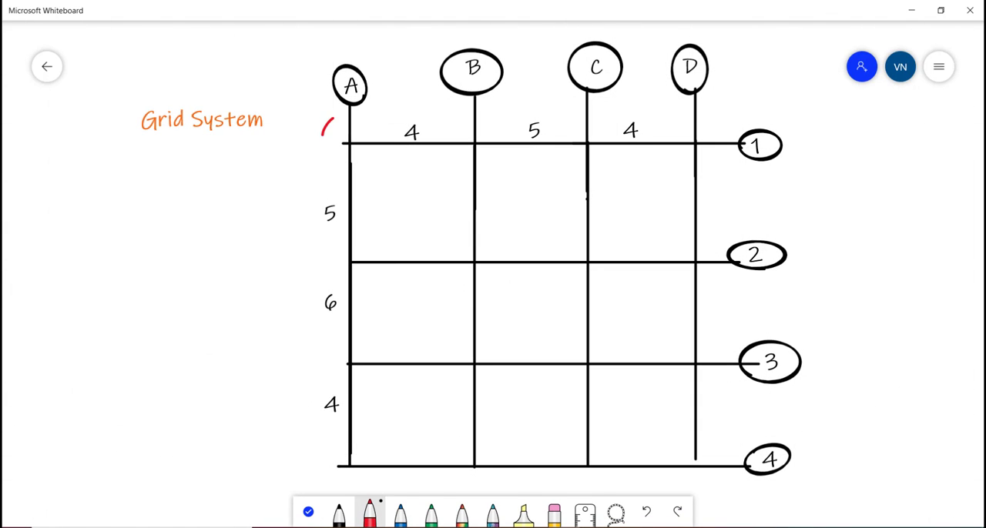
pyautogui.moveTo(322, 136); pyautogui.dragTo(335, 120)
pyautogui.moveTo(464, 108)
pyautogui.mouseDown()
pyautogui.moveTo(479, 130)
pyautogui.moveTo(470, 150)
pyautogui.mouseUp()
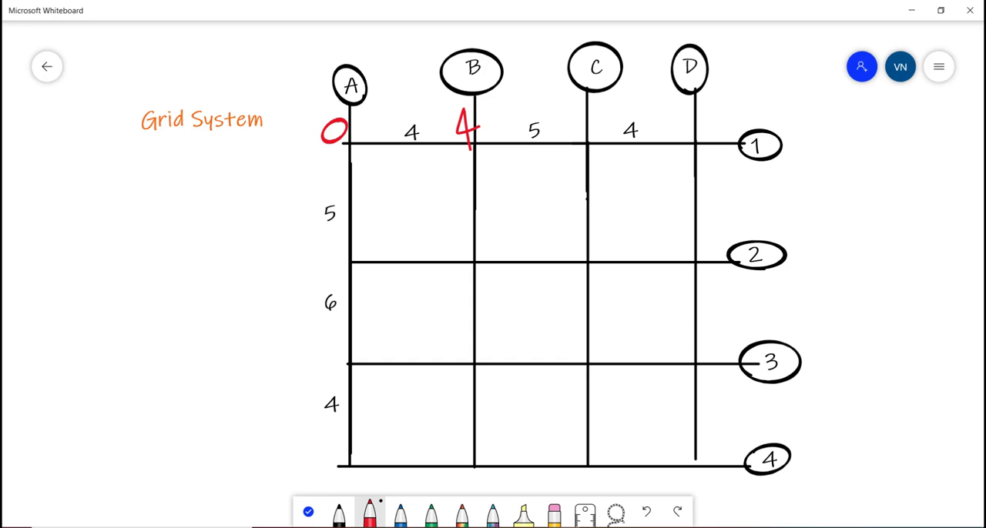
pyautogui.moveTo(584, 112); pyautogui.dragTo(568, 142)
pyautogui.moveTo(708, 111); pyautogui.dragTo(714, 131)
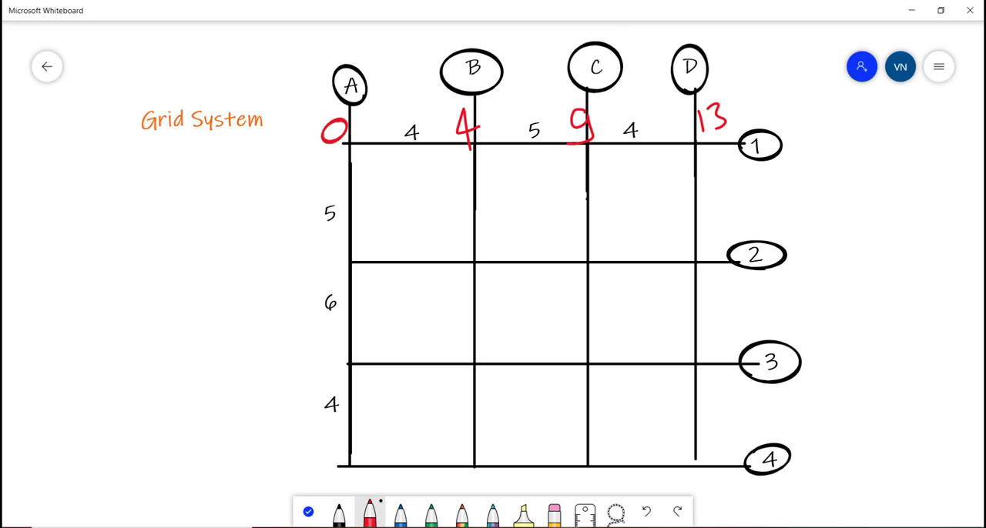
# Switch back to ETABS and set the X ordinates of grids B, C and D to 4, 9 and 13 m.
pyautogui.hotkey('alt', 'Tab')
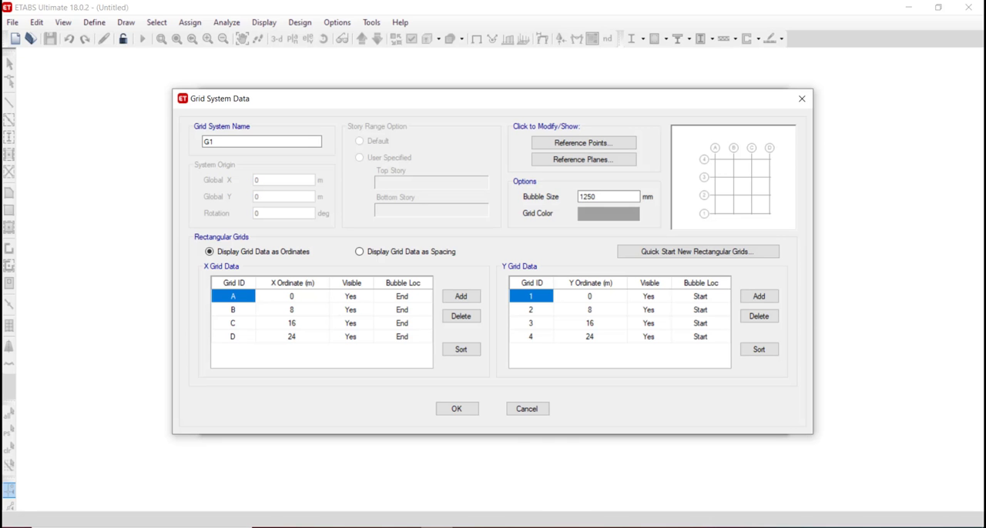
pyautogui.doubleClick(295, 296)
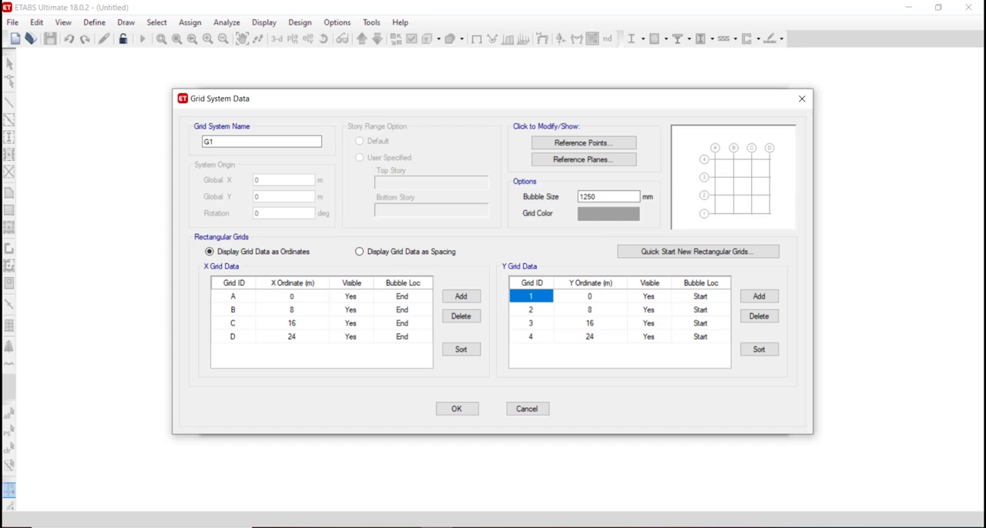
pyautogui.click(306, 310)
pyautogui.write('4')
pyautogui.click(308, 326)
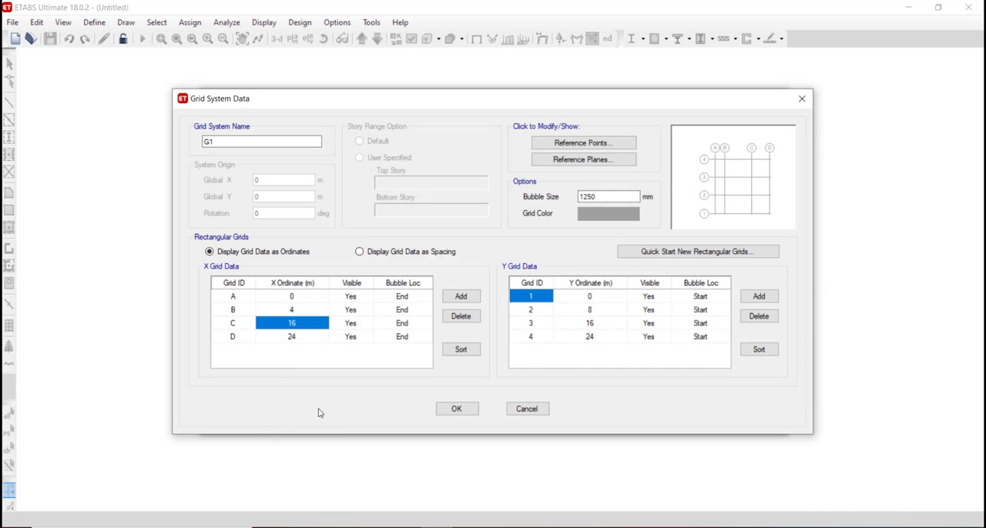
pyautogui.write('9')
pyautogui.click(309, 338)
pyautogui.write('13')
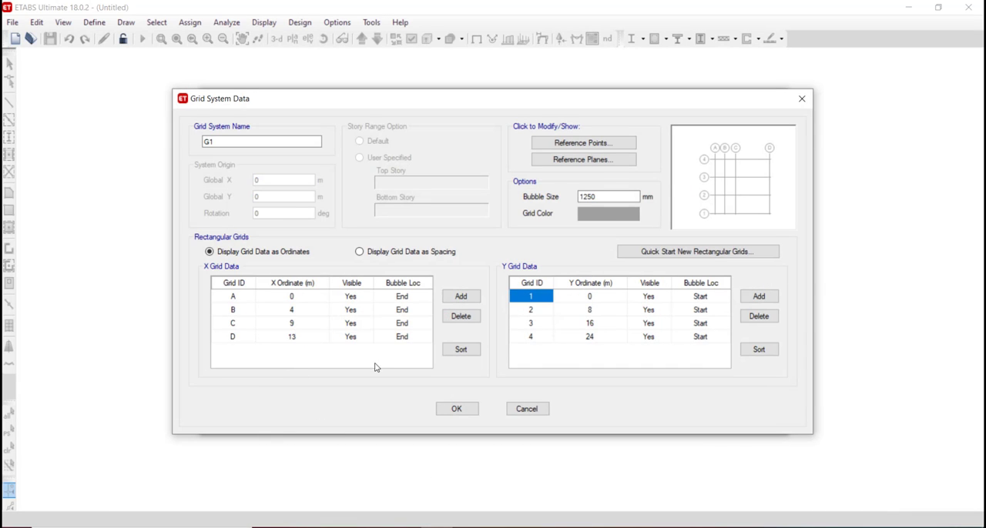
pyautogui.click(575, 324)
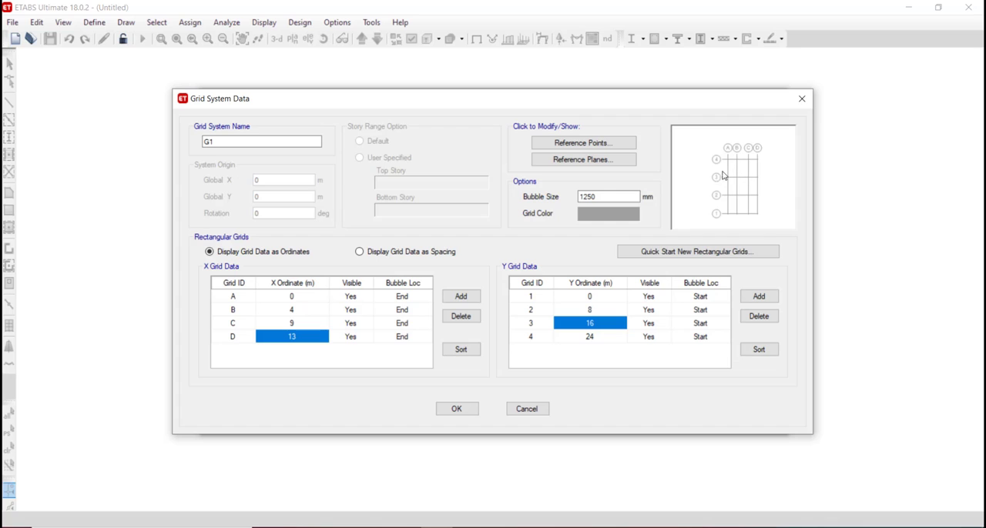
pyautogui.click(571, 297)
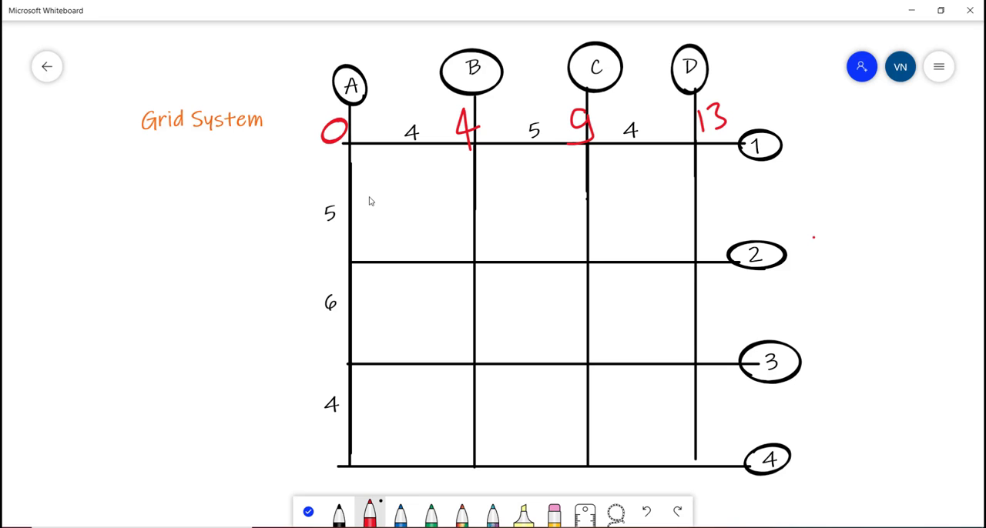
# In Microsoft Whiteboard, write the cumulative ordinates 0, 5, 11 and 15 in red beside grid lines 1 to 4.
pyautogui.moveTo(814, 238); pyautogui.dragTo(805, 264)
pyautogui.moveTo(802, 235); pyautogui.dragTo(841, 231)
pyautogui.moveTo(817, 134); pyautogui.dragTo(819, 135)
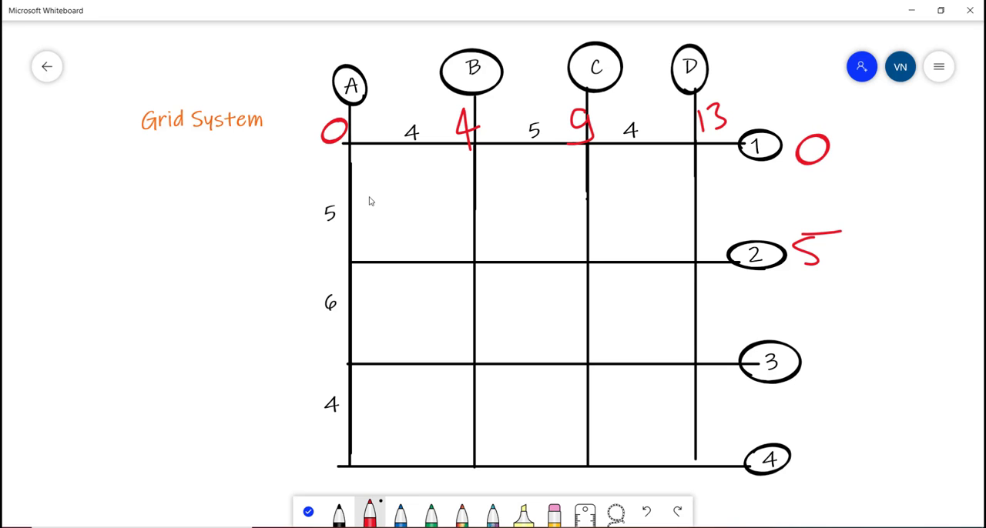
pyautogui.moveTo(815, 343); pyautogui.dragTo(818, 365)
pyautogui.moveTo(832, 344); pyautogui.dragTo(836, 366)
pyautogui.moveTo(809, 445); pyautogui.dragTo(812, 473)
pyautogui.moveTo(821, 443)
pyautogui.mouseDown()
pyautogui.moveTo(824, 470)
pyautogui.moveTo(852, 439)
pyautogui.mouseUp()
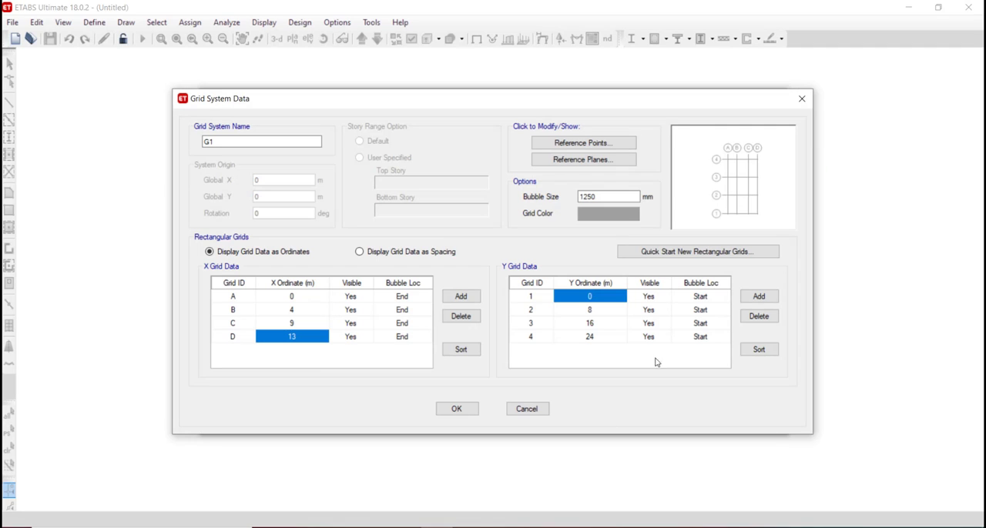
# Back in ETABS, set the Y ordinates of grids 2, 3 and 4 to 5, 11 and 15 m.
pyautogui.press('Tab')
pyautogui.press('Tab')
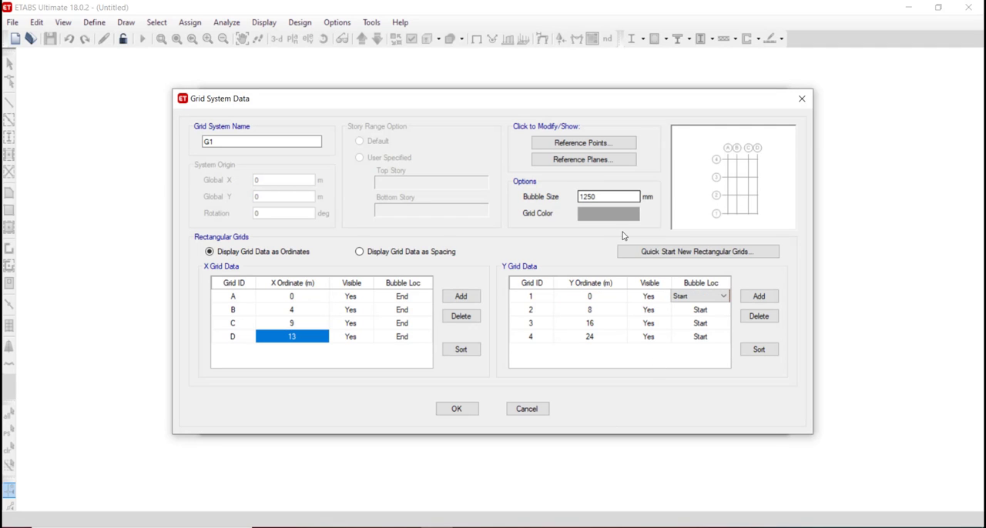
pyautogui.click(598, 310)
pyautogui.write('5')
pyautogui.click(599, 323)
pyautogui.write('11')
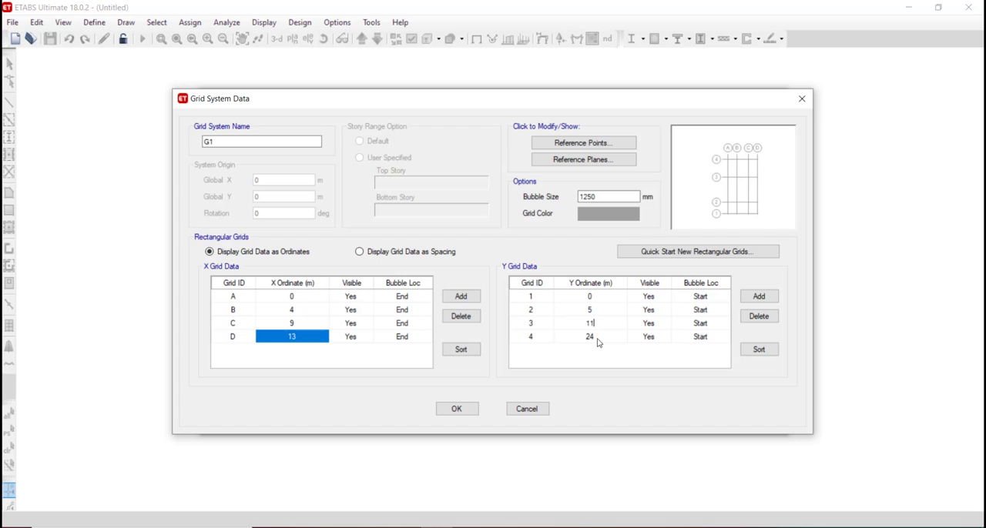
pyautogui.click(599, 337)
pyautogui.write('15')
pyautogui.click(553, 337)
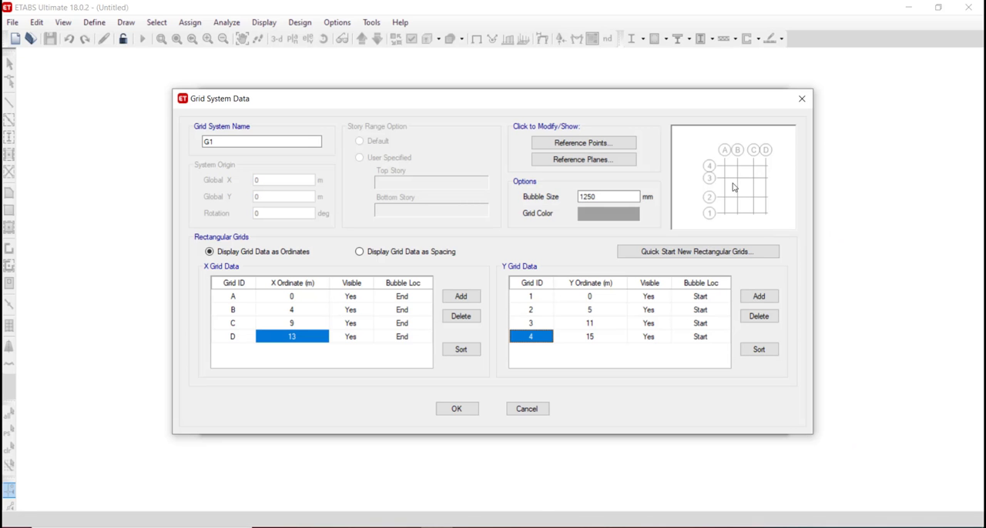
# Relabel the Y grids at ordinates 0, 5, 11 and 15 m as 4, 3, 2 and 1, and display the grid data as spacing.
pyautogui.click(533, 302)
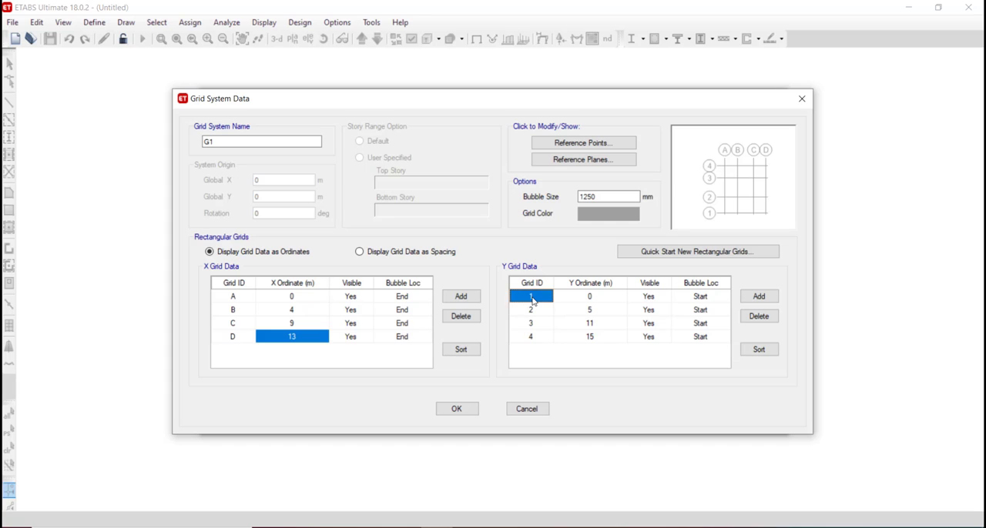
pyautogui.write('4')
pyautogui.click(533, 309)
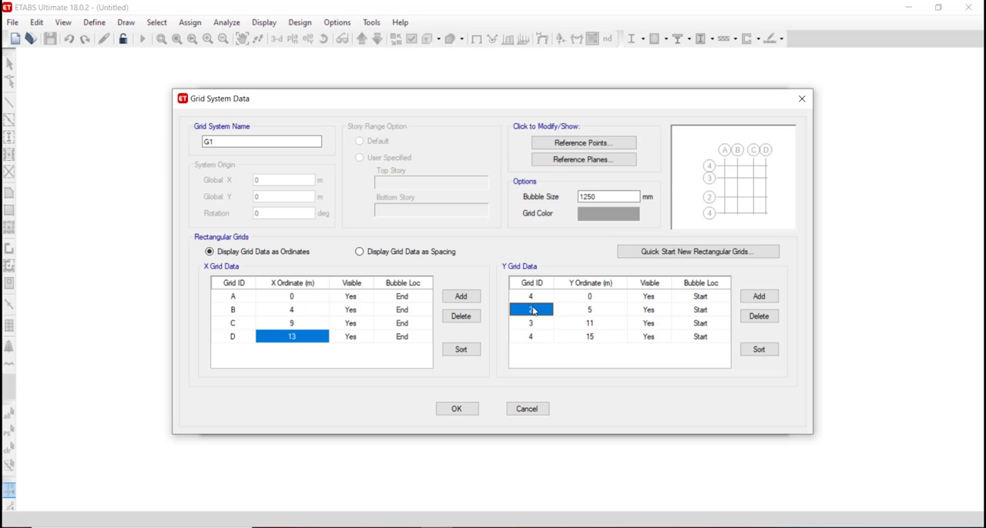
pyautogui.write('3')
pyautogui.click(537, 325)
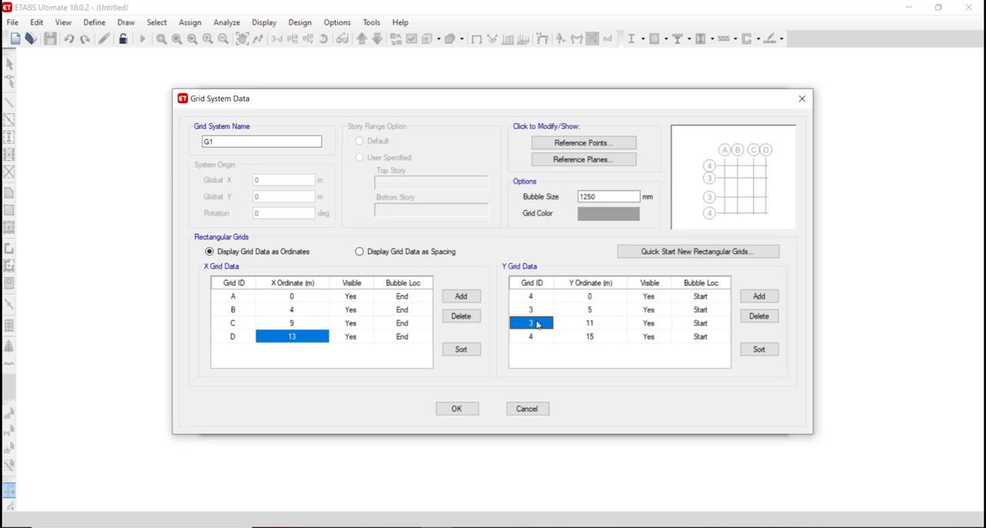
pyautogui.write('2')
pyautogui.click(537, 336)
pyautogui.write('1')
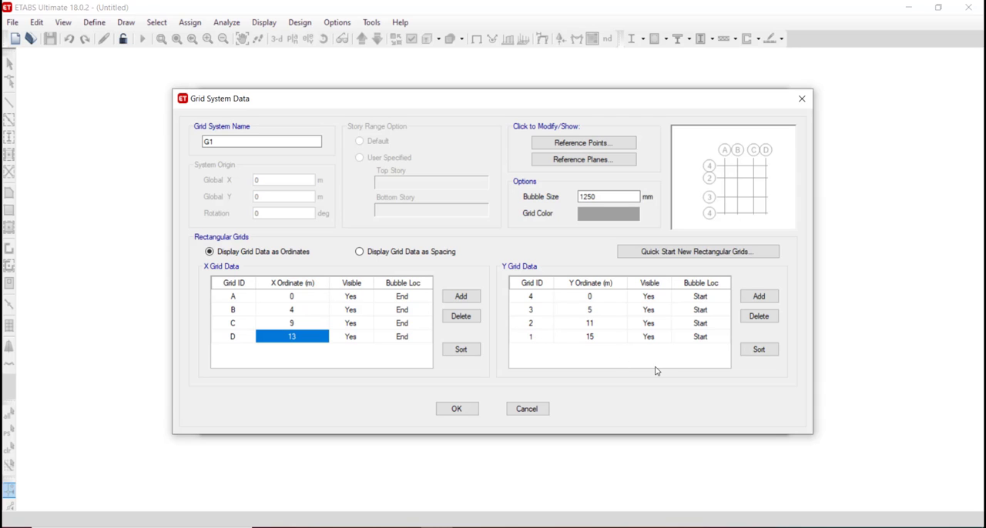
pyautogui.click(312, 322)
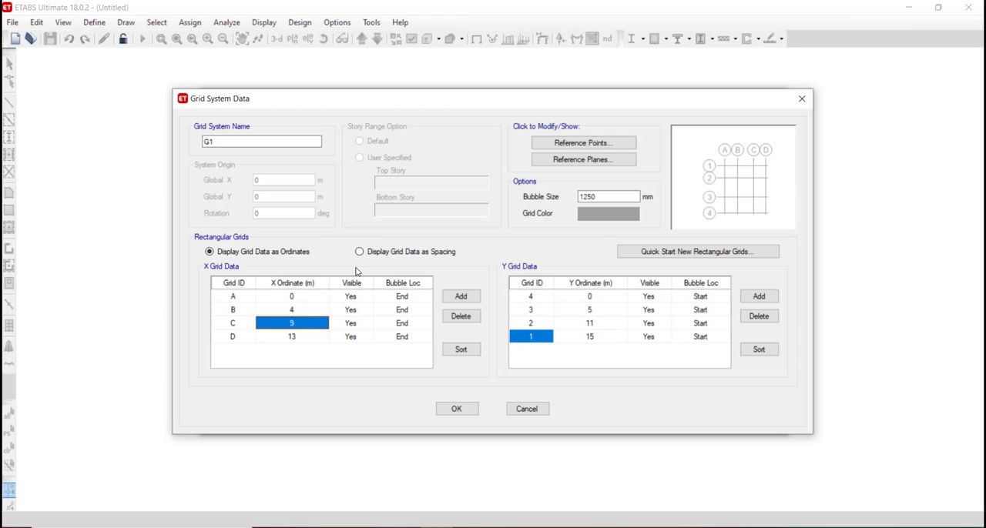
pyautogui.click(375, 254)
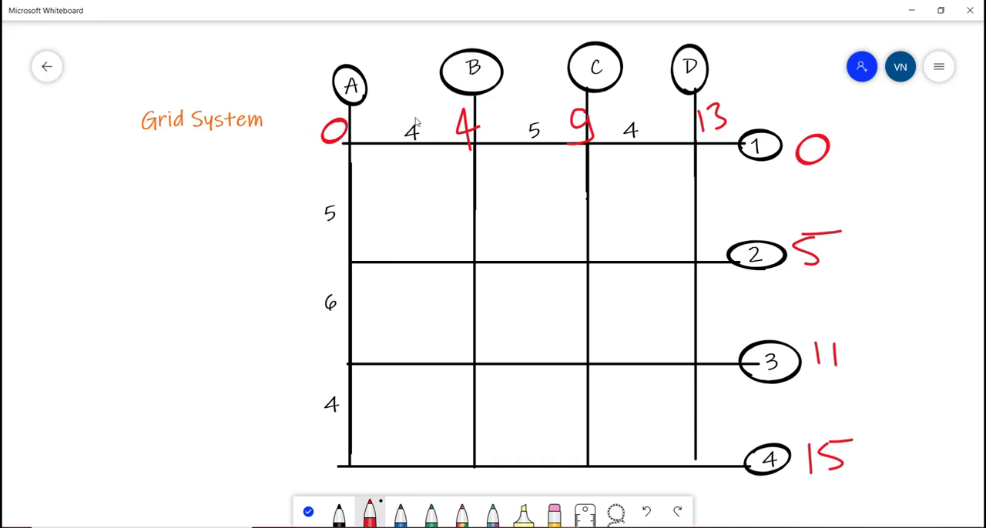
# In Microsoft Whiteboard, circle the horizontal spacings 4, 5, 4 and the vertical spacings 5, 6, 4 in blue.
pyautogui.click(401, 512)
pyautogui.moveTo(416, 108)
pyautogui.mouseDown()
pyautogui.moveTo(396, 153)
pyautogui.moveTo(420, 108)
pyautogui.mouseUp()
pyautogui.moveTo(556, 101); pyautogui.dragTo(552, 100)
pyautogui.moveTo(648, 98); pyautogui.dragTo(644, 100)
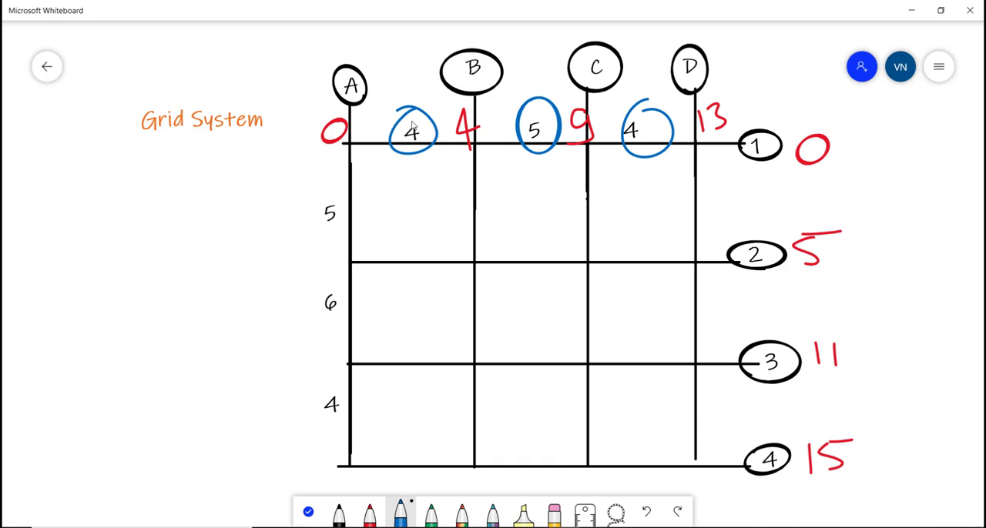
pyautogui.moveTo(339, 187)
pyautogui.mouseDown()
pyautogui.moveTo(327, 243)
pyautogui.moveTo(344, 187)
pyautogui.mouseUp()
pyautogui.moveTo(317, 277)
pyautogui.mouseDown()
pyautogui.moveTo(310, 324)
pyautogui.moveTo(319, 278)
pyautogui.mouseUp()
pyautogui.moveTo(337, 376); pyautogui.dragTo(334, 377)
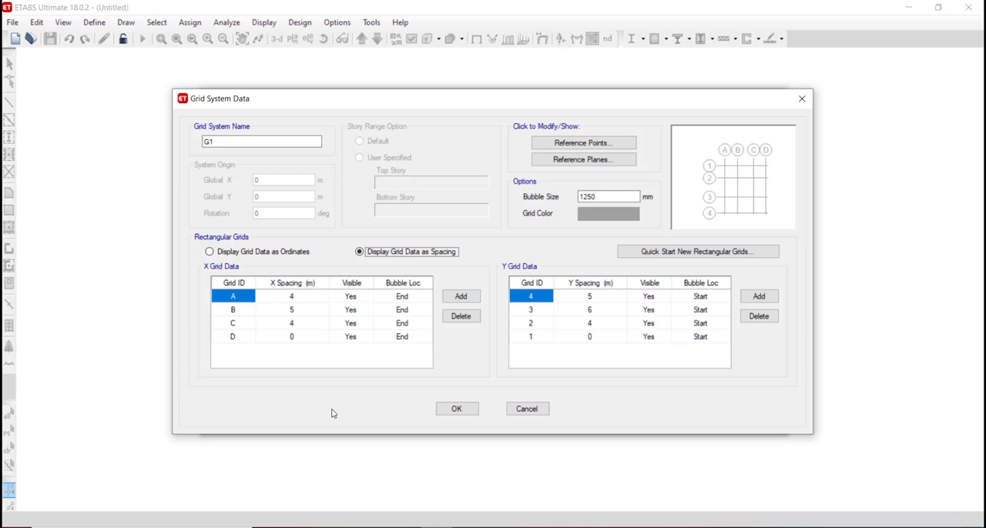
# Switch back to ETABS and check the X and Y grid spacings against the sketched layout.
pyautogui.click(300, 297)
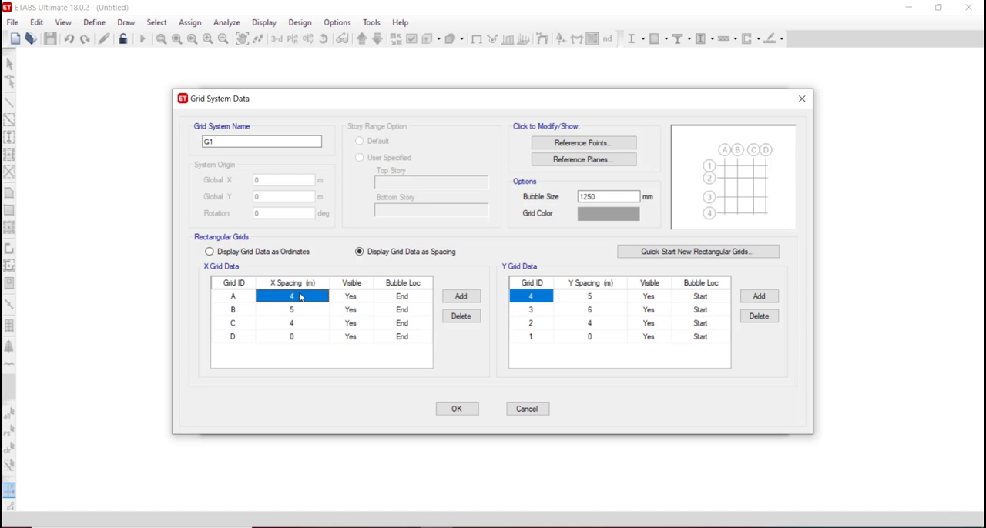
pyautogui.click(293, 324)
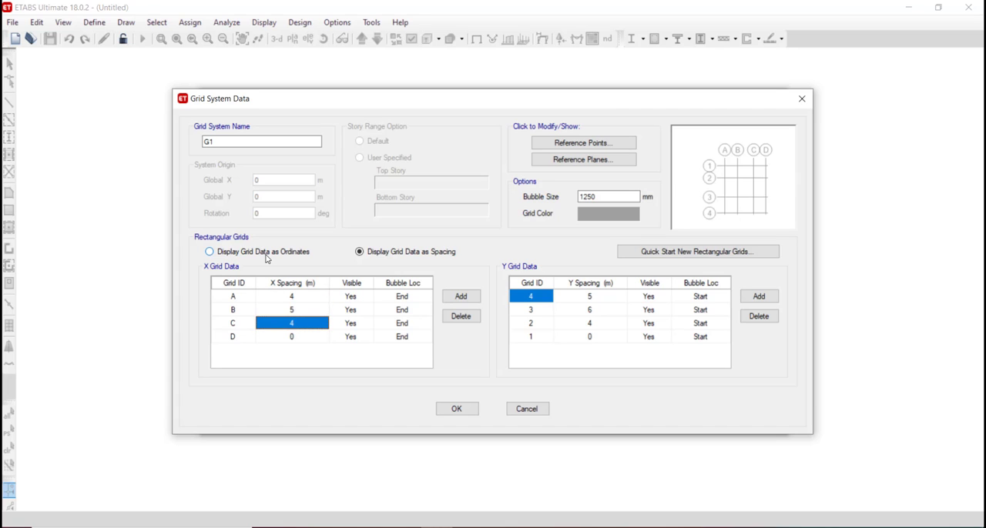
pyautogui.write('4')
pyautogui.moveTo(603, 302); pyautogui.dragTo(582, 349)
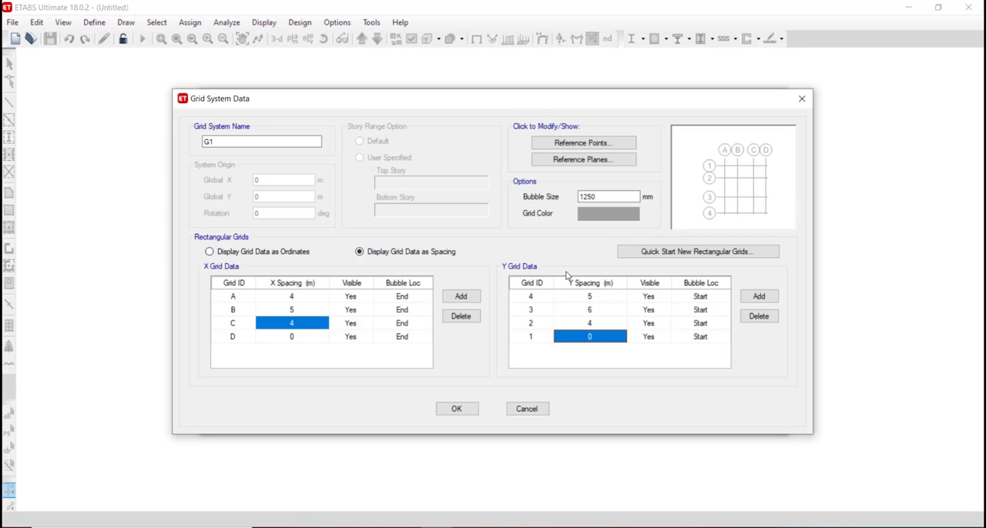
# Try a grid bubble size of 1300 mm.
pyautogui.moveTo(590, 197); pyautogui.dragTo(684, 181)
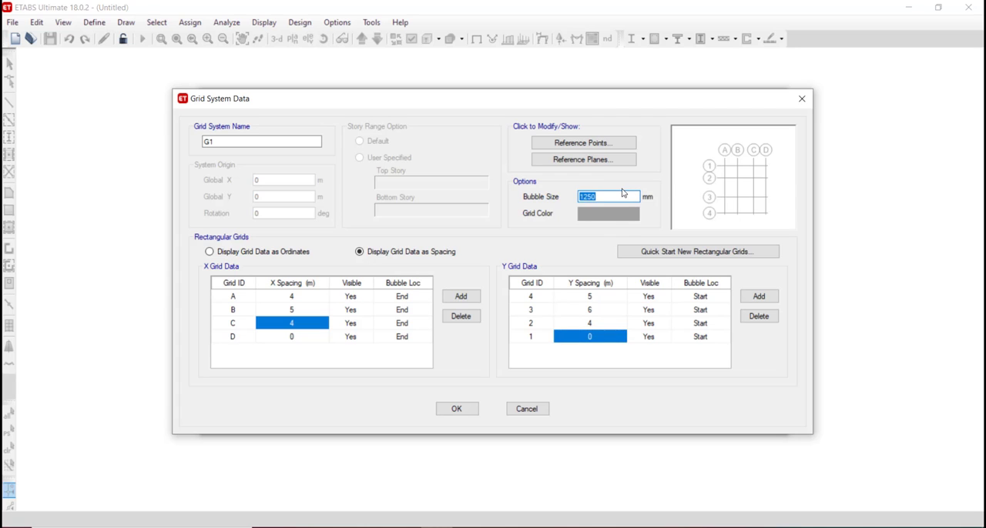
pyautogui.write('1300')
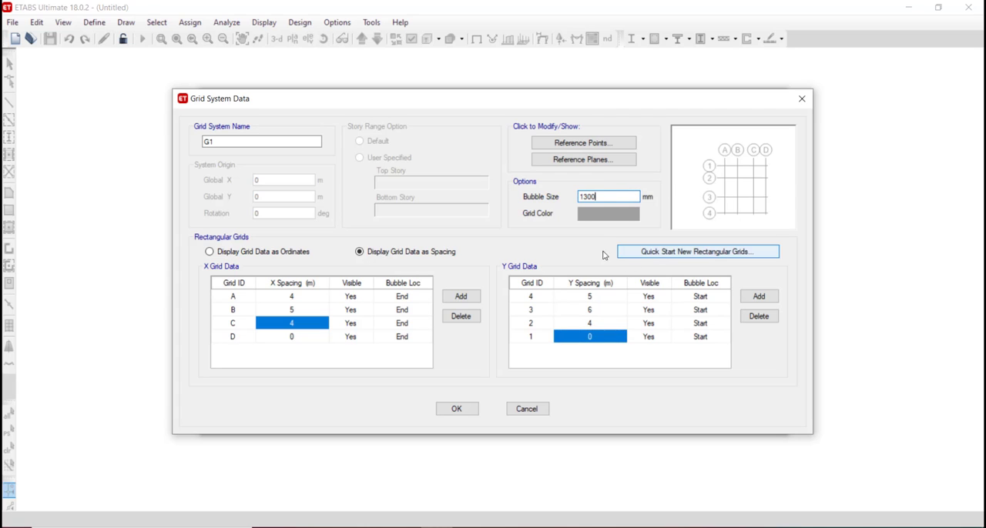
pyautogui.click(611, 312)
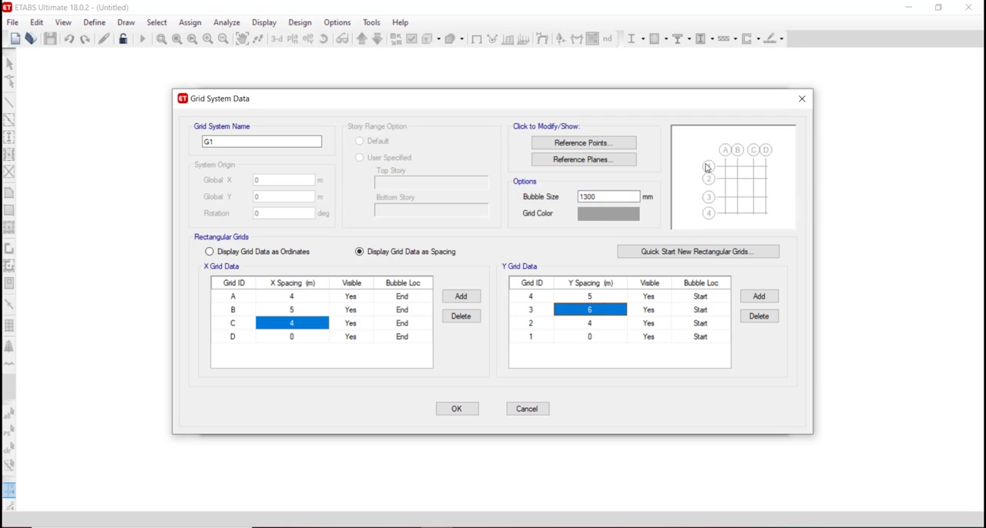
# Set the grid bubble size back to 1250 mm and accept the grid system data.
pyautogui.doubleClick(585, 197)
pyautogui.write('1250')
pyautogui.click(639, 323)
pyautogui.click(467, 412)
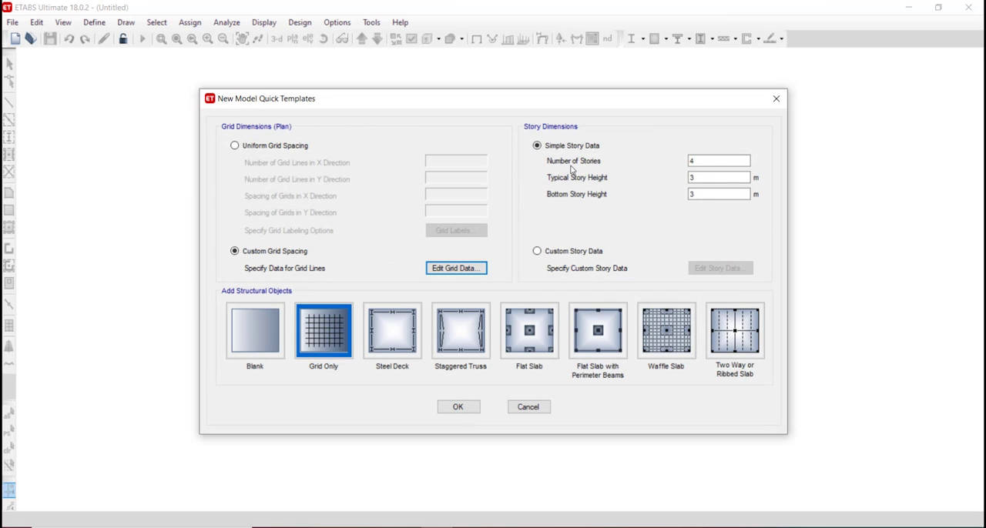
# Create the model from the Grid Only template with 4 stories and 3 m typical and bottom story heights.
pyautogui.doubleClick(714, 160)
pyautogui.press('BackSpace')
pyautogui.write('4')
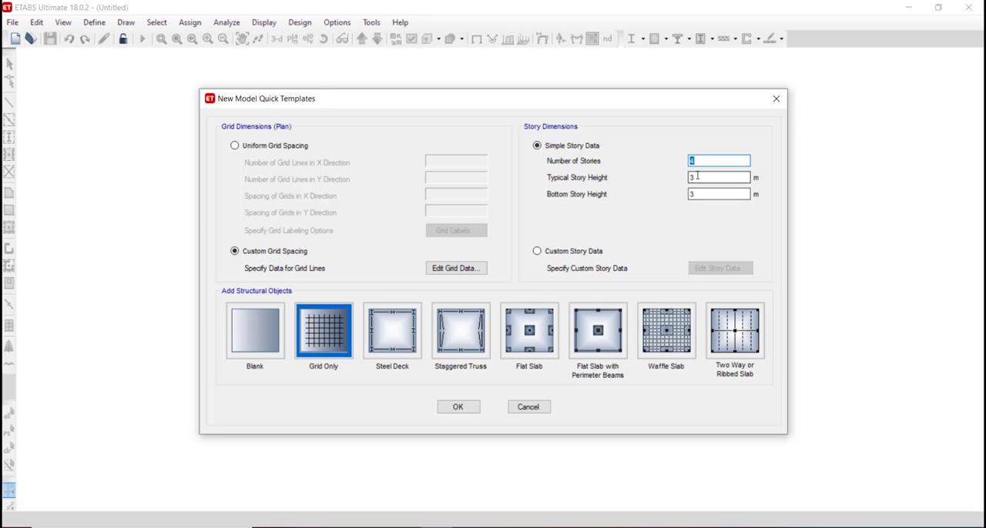
pyautogui.click(696, 179)
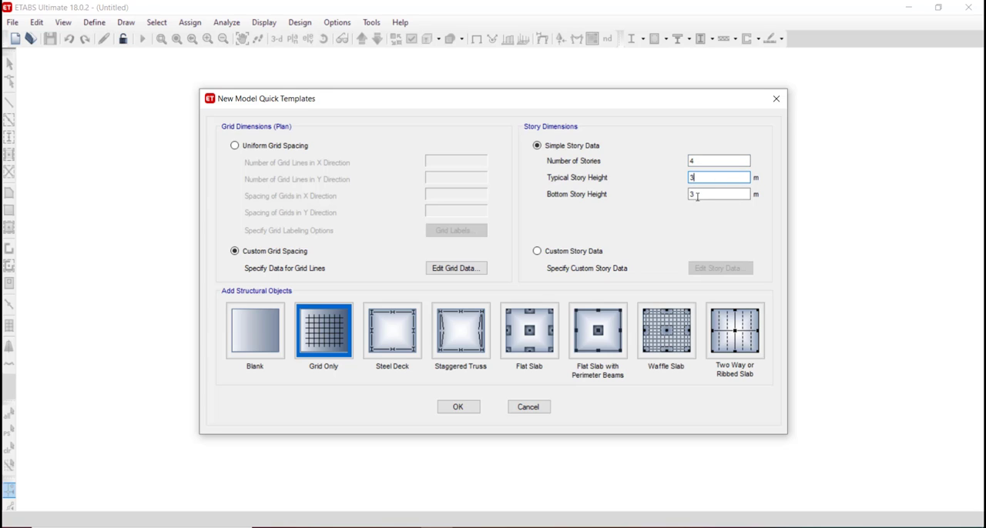
pyautogui.doubleClick(697, 195)
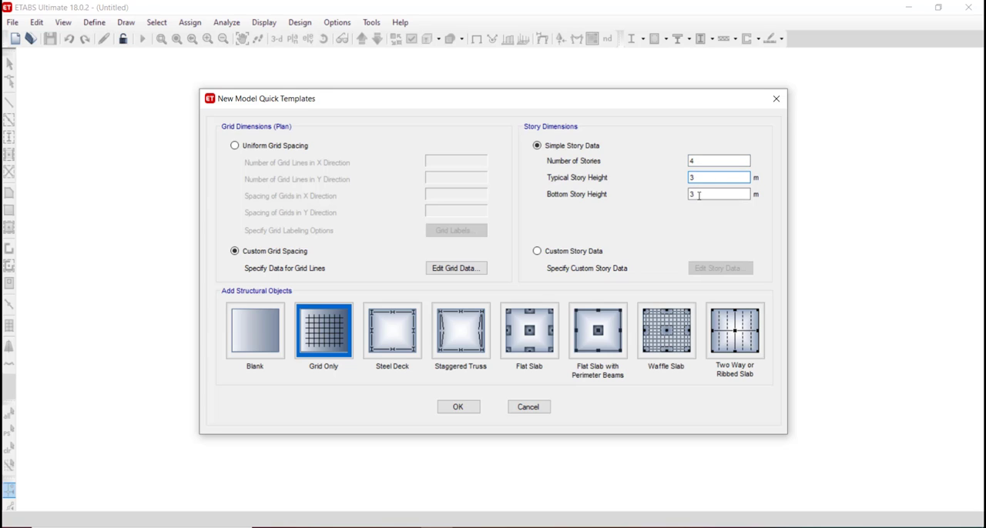
pyautogui.click(333, 351)
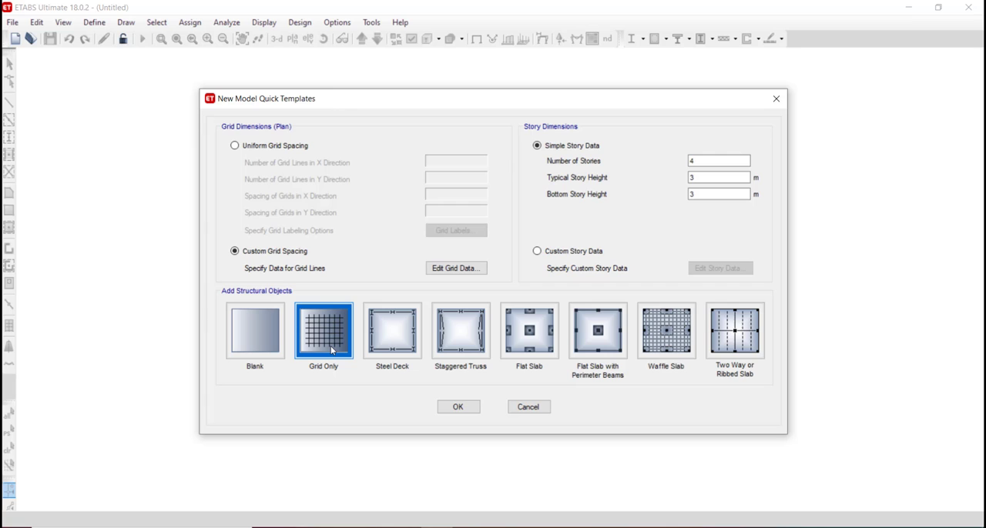
pyautogui.click(454, 408)
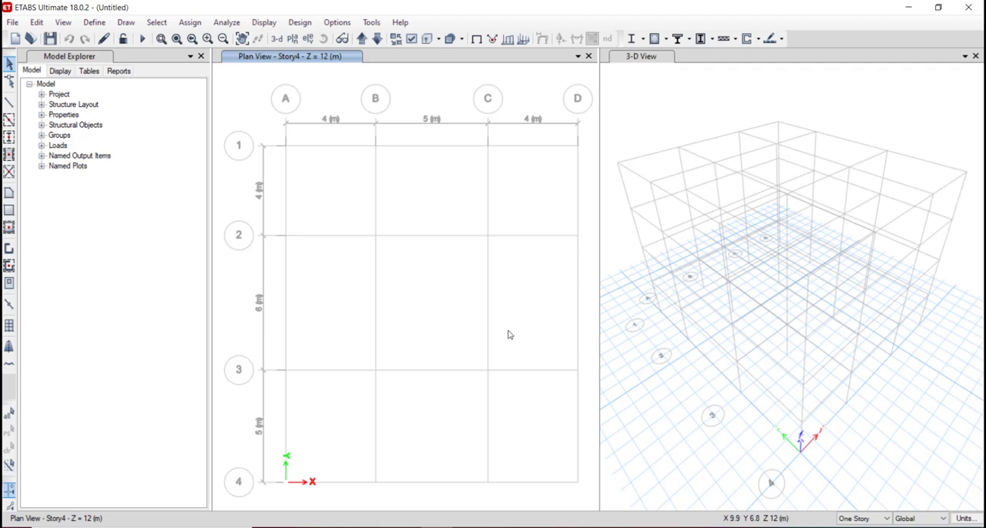
# Open the display units form, review the units for dimensions, displacements and forces, and close it.
pyautogui.click(689, 110)
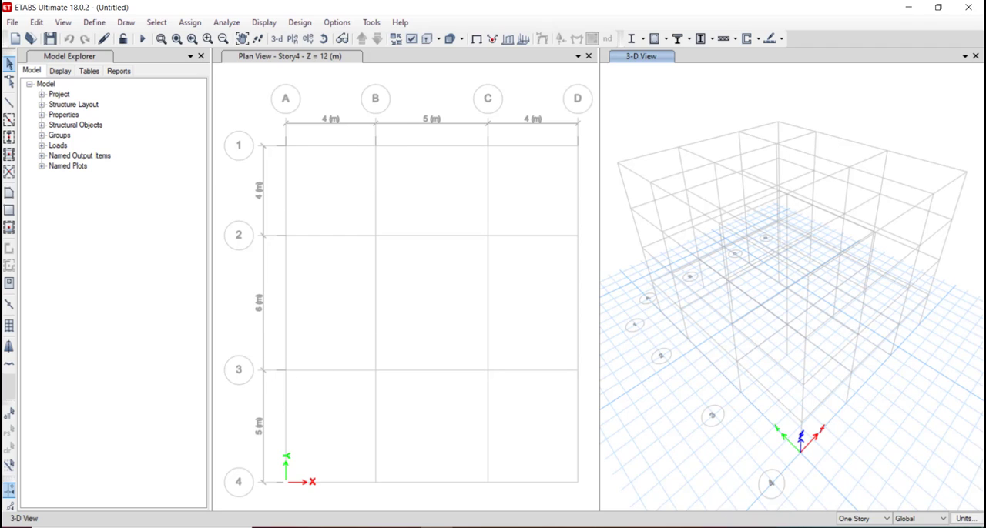
pyautogui.click(965, 518)
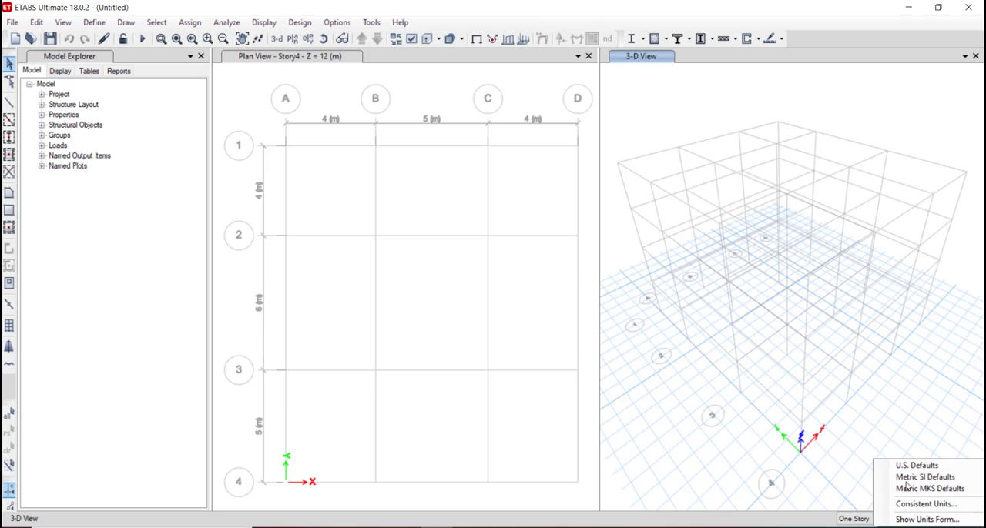
pyautogui.click(925, 520)
pyautogui.scroll(-1, 356, 173)
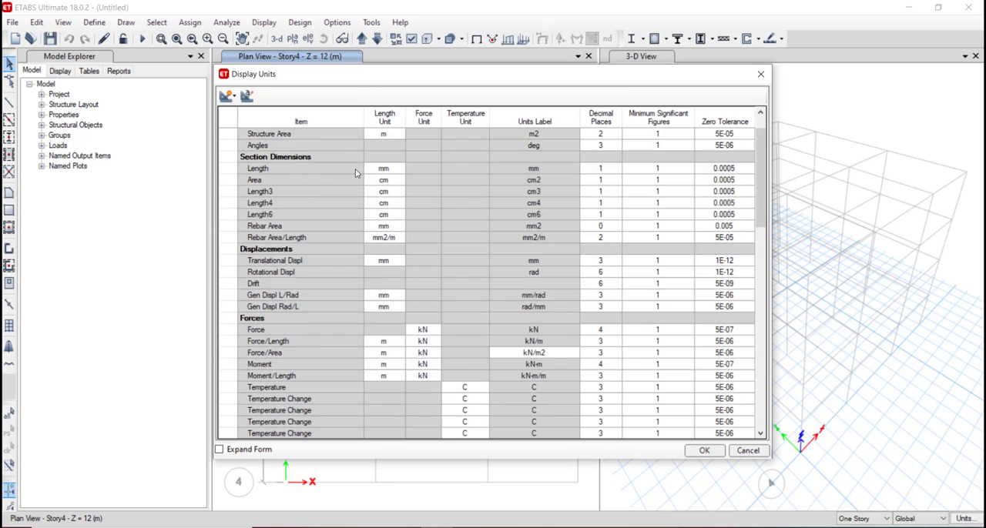
pyautogui.scroll(-10, 356, 177)
pyautogui.scroll(12, 356, 183)
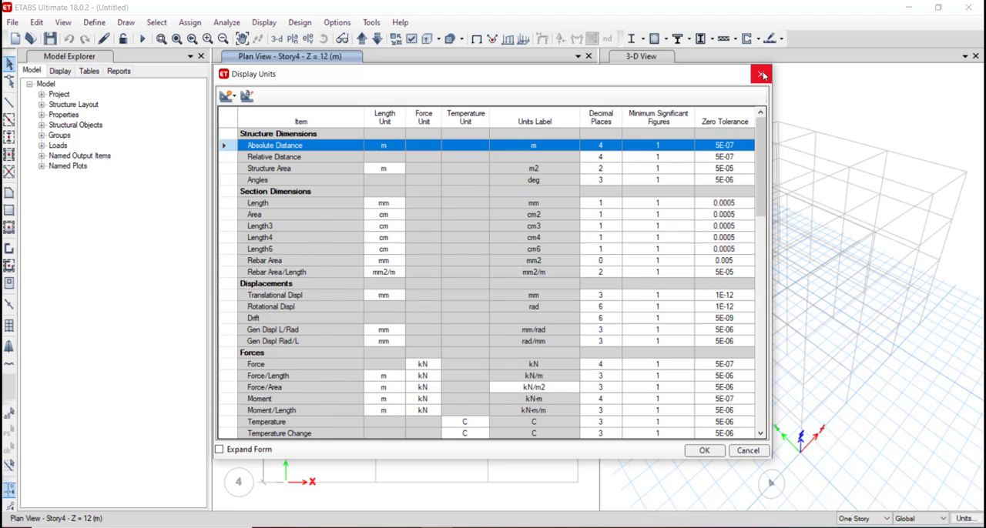
pyautogui.click(761, 75)
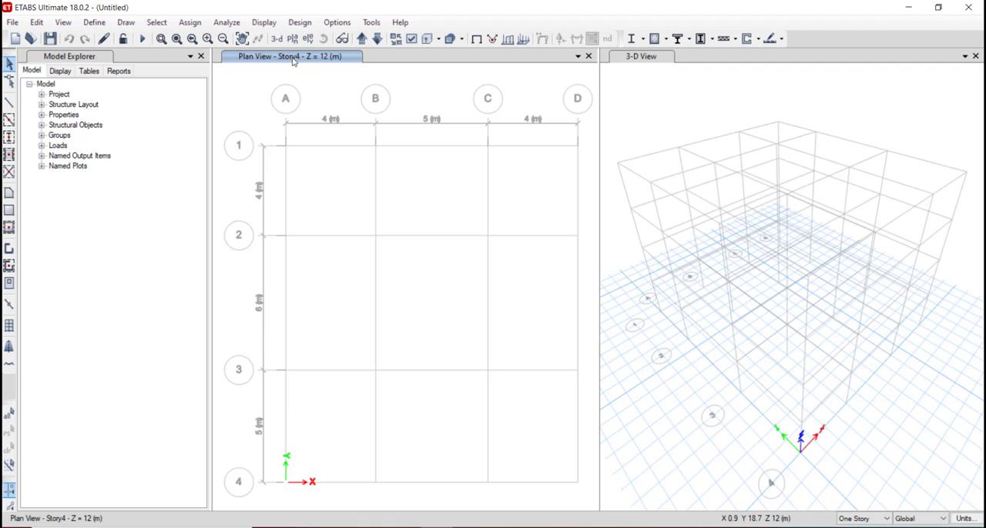
# Try the All Stories option, return to One Story, and check the coordinate system choices, keeping Global.
pyautogui.click(863, 518)
pyautogui.click(855, 527)
pyautogui.click(879, 520)
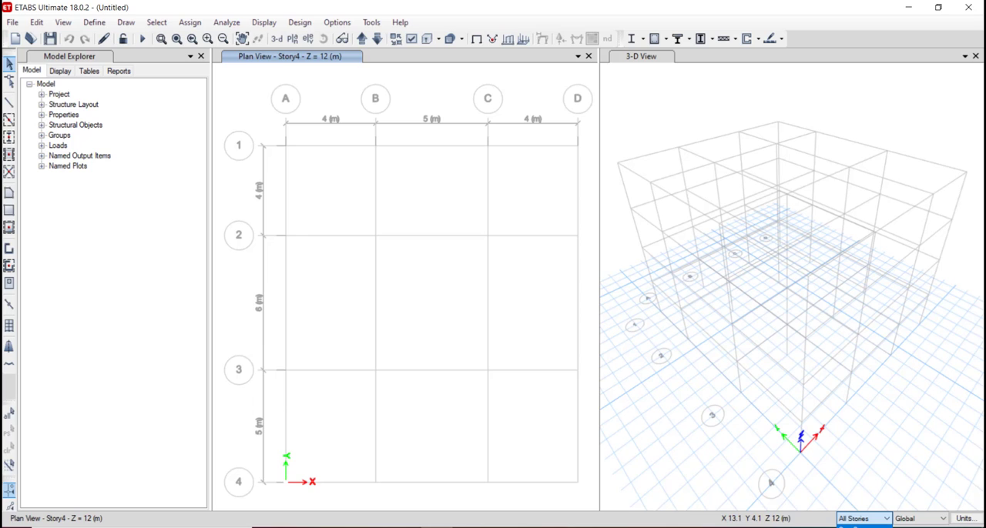
pyautogui.click(855, 527)
pyautogui.click(929, 524)
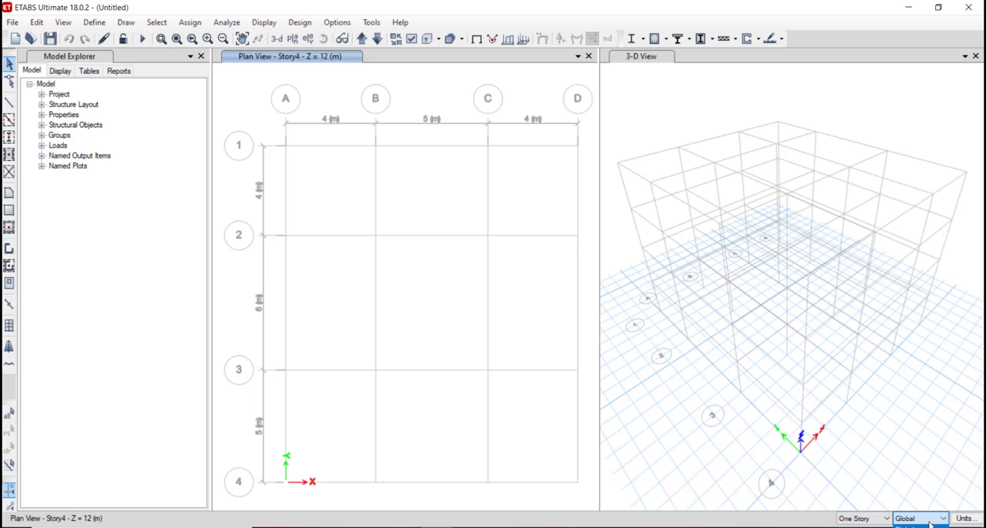
pyautogui.click(930, 525)
# Step the plan view down story by story from Story4 to Story1.
pyautogui.click(635, 336)
pyautogui.scroll(-3, 335, 99)
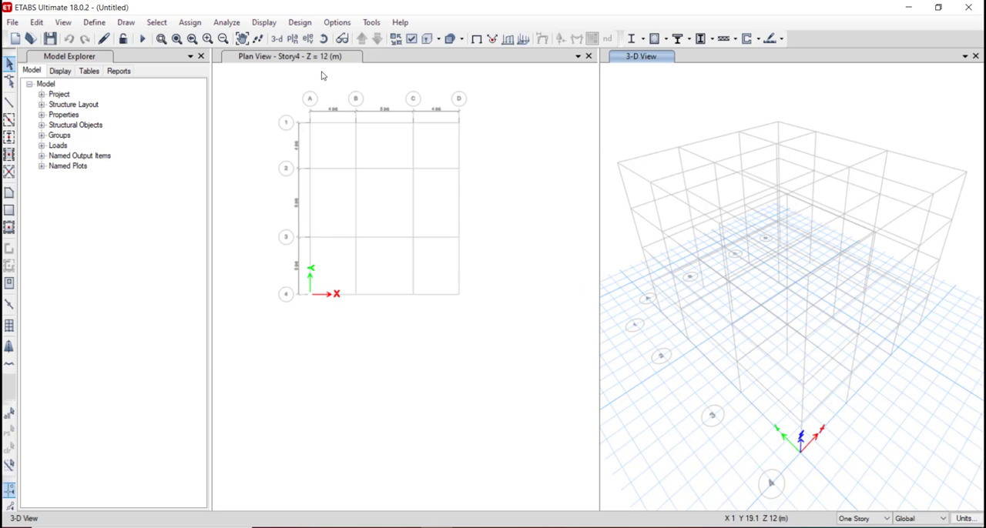
pyautogui.scroll(2, 323, 75)
pyautogui.scroll(-2, 323, 75)
pyautogui.click(306, 64)
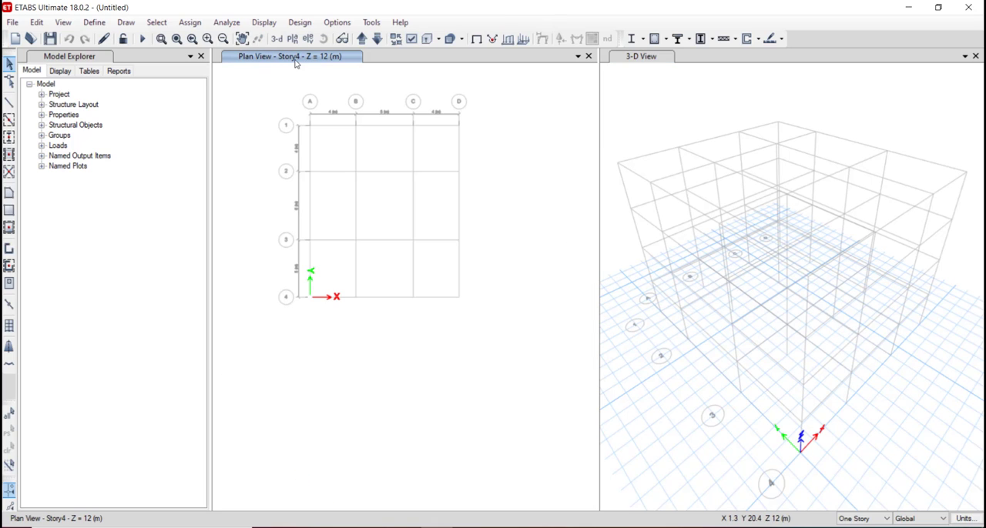
pyautogui.click(377, 40)
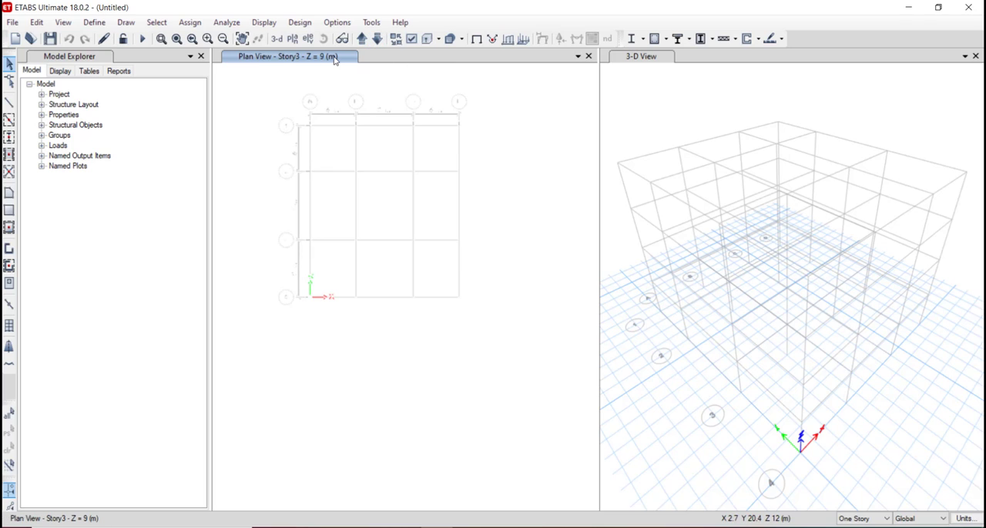
pyautogui.click(376, 40)
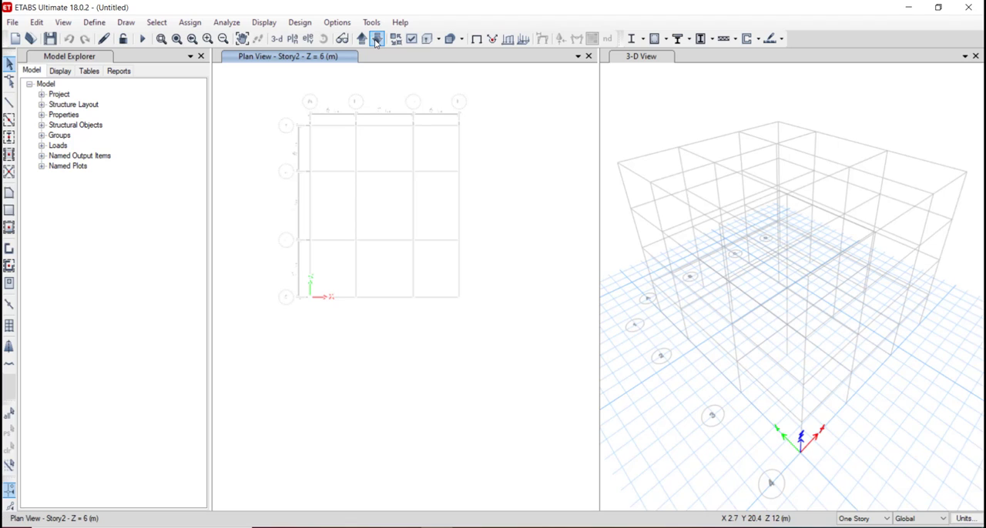
pyautogui.click(376, 41)
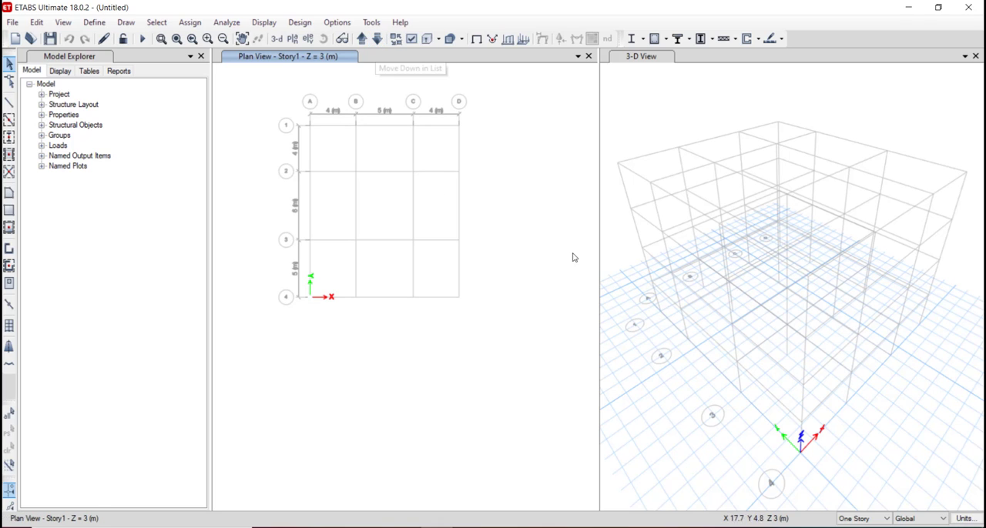
# Rotate the 3-D view to inspect the building grid from different sides.
pyautogui.click(647, 67)
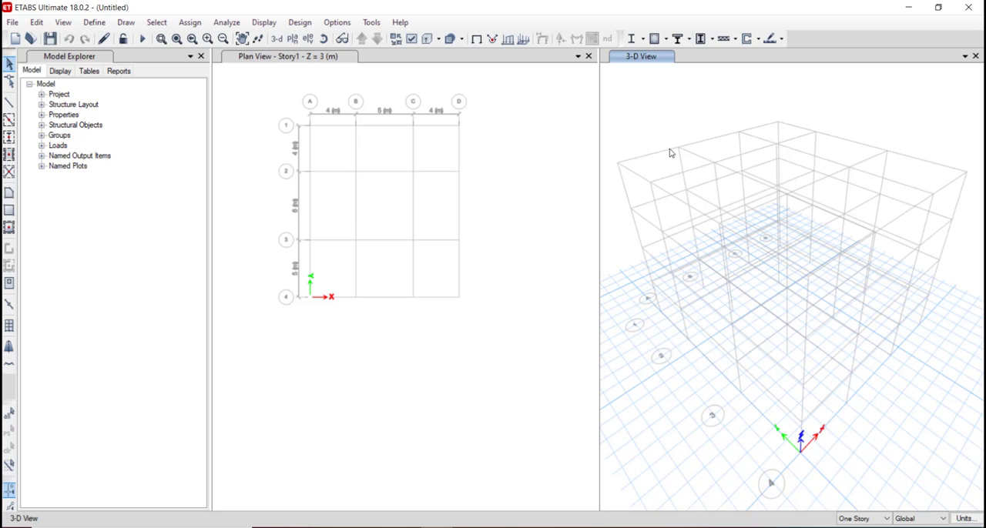
pyautogui.scroll(3, 728, 213)
pyautogui.scroll(-5, 728, 214)
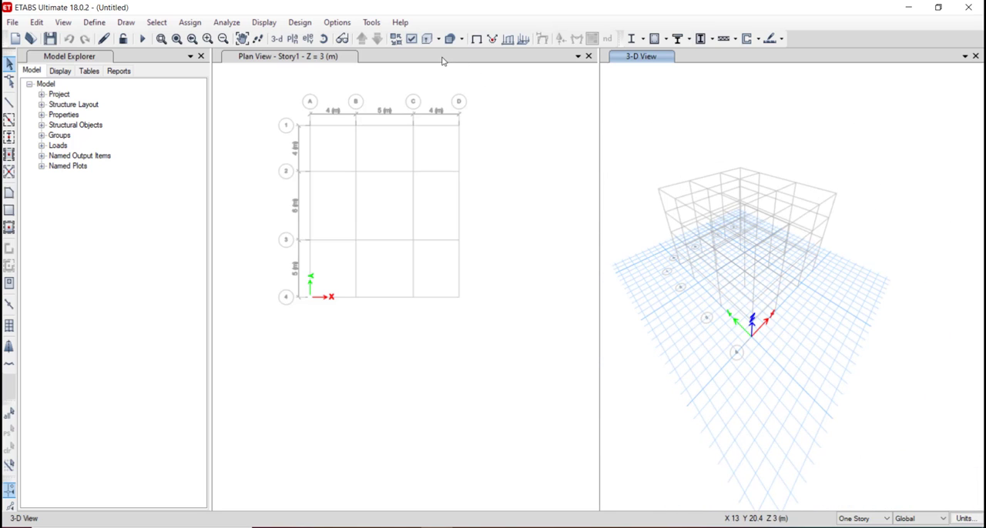
pyautogui.click(324, 39)
pyautogui.moveTo(690, 159); pyautogui.dragTo(823, 139)
pyautogui.click(323, 38)
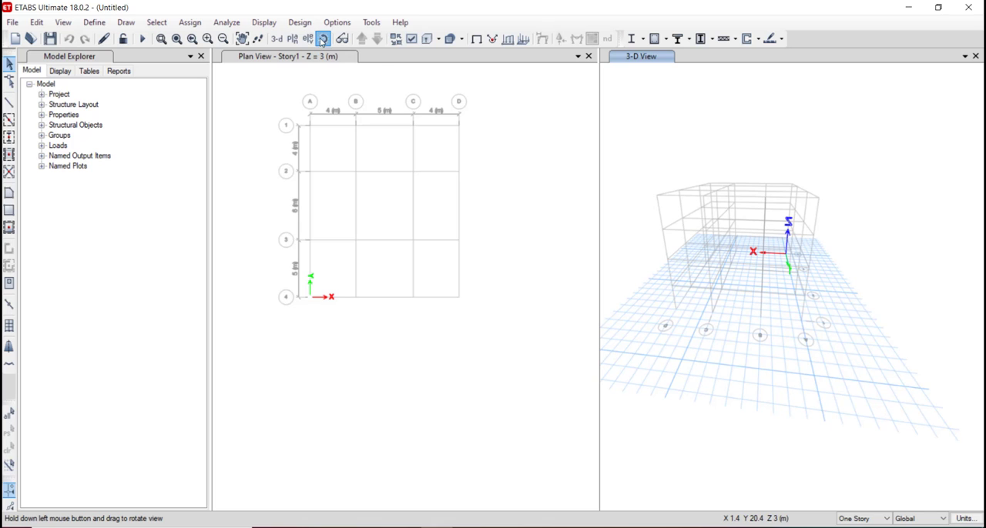
pyautogui.moveTo(668, 163); pyautogui.dragTo(636, 154)
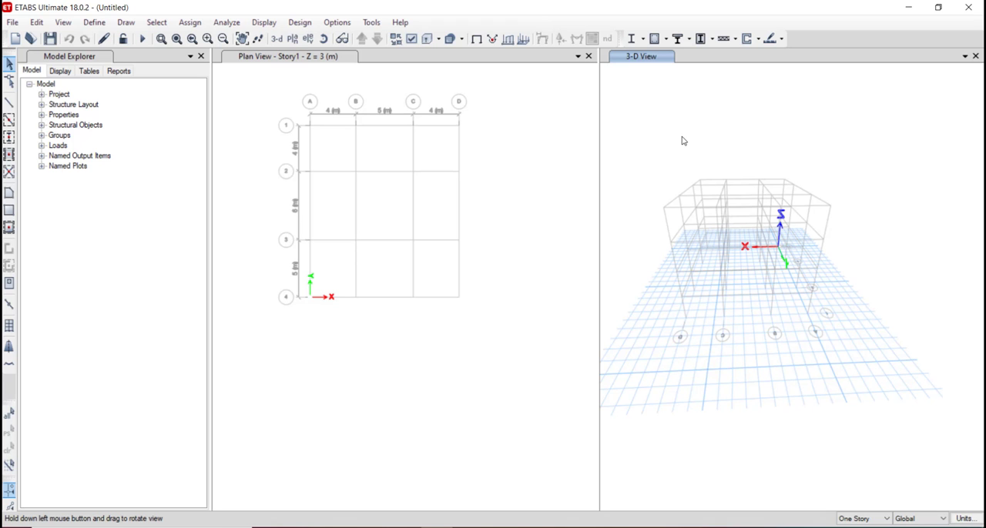
# Orbit the 3-D view around once more and examine the grid labels and base plane at close and full range.
pyautogui.moveTo(682, 141); pyautogui.dragTo(812, 182)
pyautogui.click(293, 61)
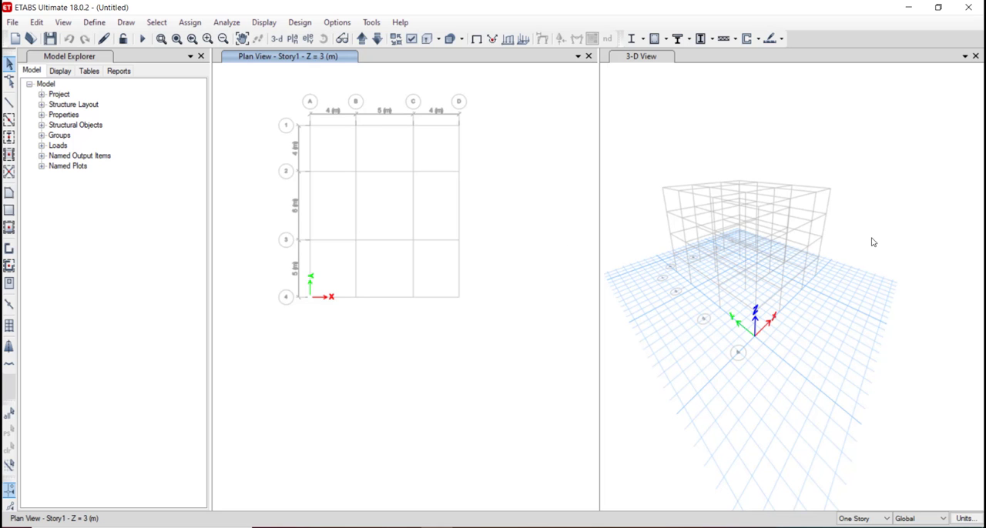
pyautogui.moveTo(871, 241); pyautogui.dragTo(623, 274)
pyautogui.scroll(2, 787, 318)
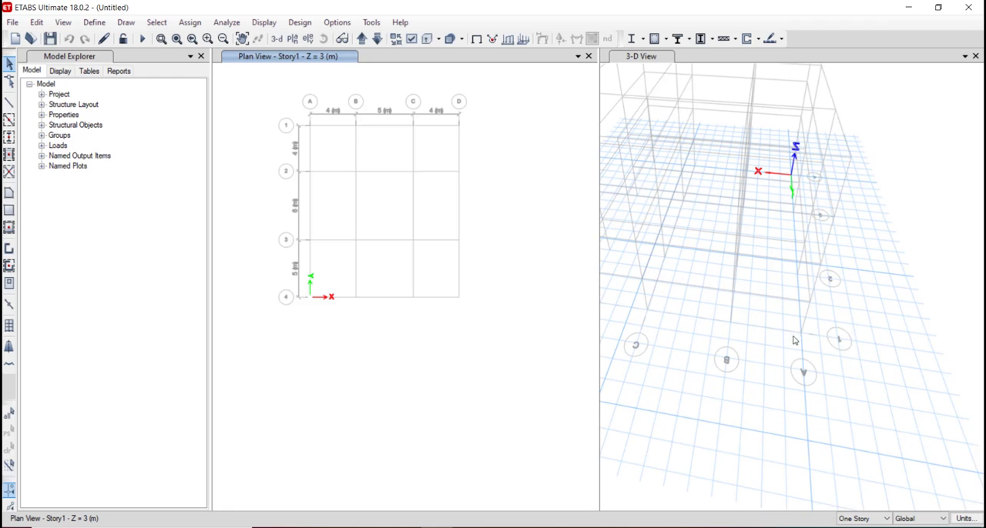
pyautogui.scroll(-3, 892, 347)
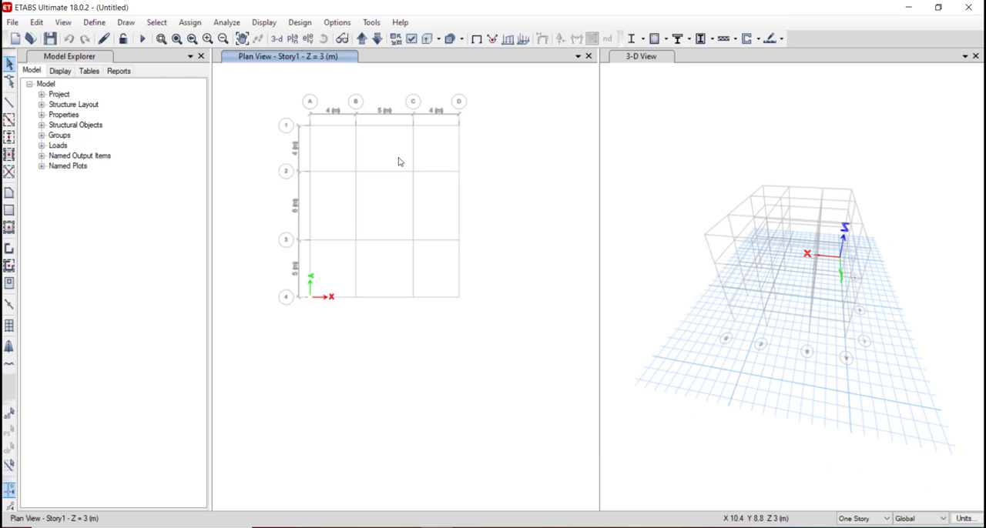
# Switch the Story1 plan window to the elevation view along grid line 1, and close the elevation settings.
pyautogui.click(304, 43)
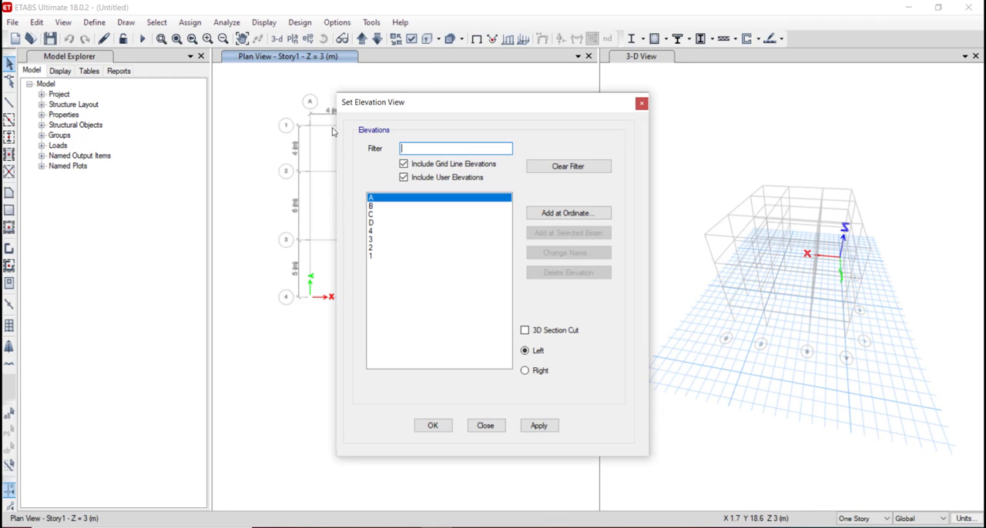
pyautogui.click(380, 257)
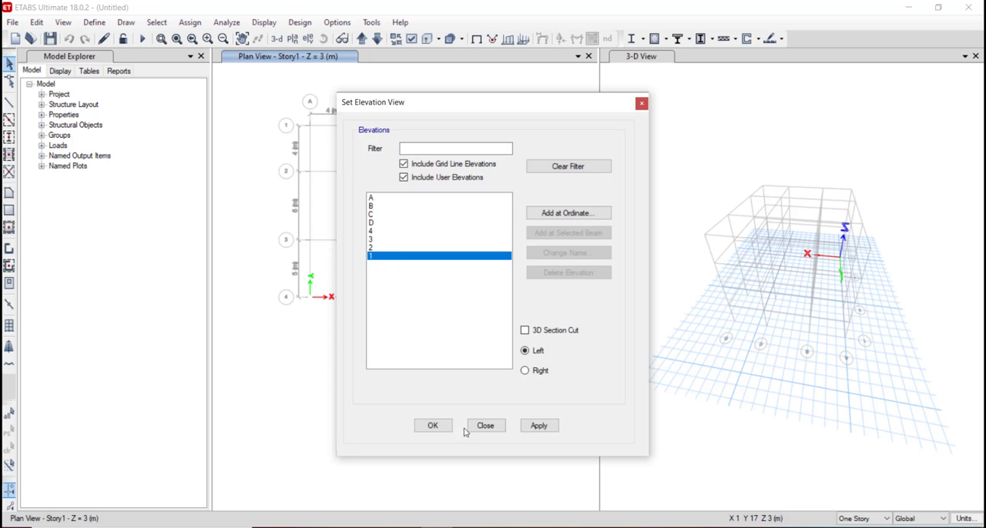
pyautogui.click(539, 425)
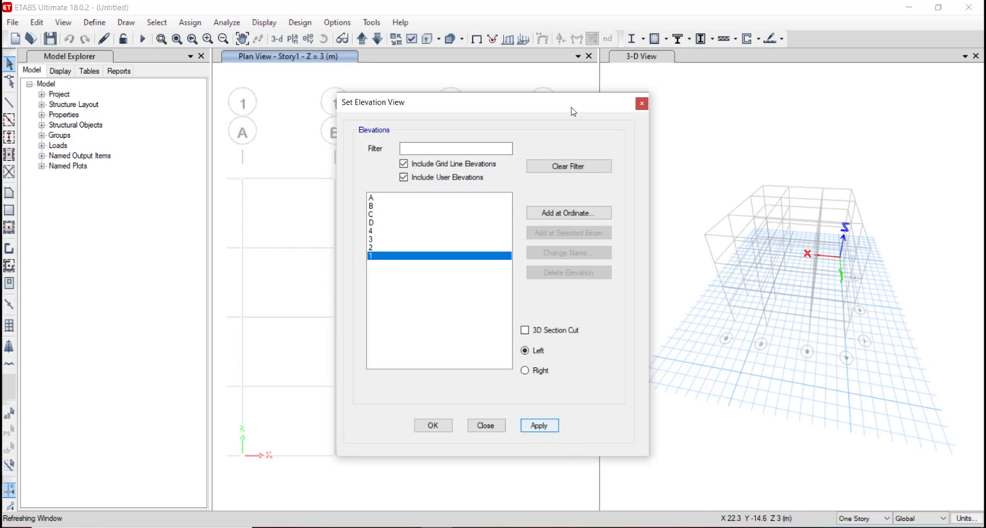
pyautogui.moveTo(577, 108); pyautogui.dragTo(886, 82)
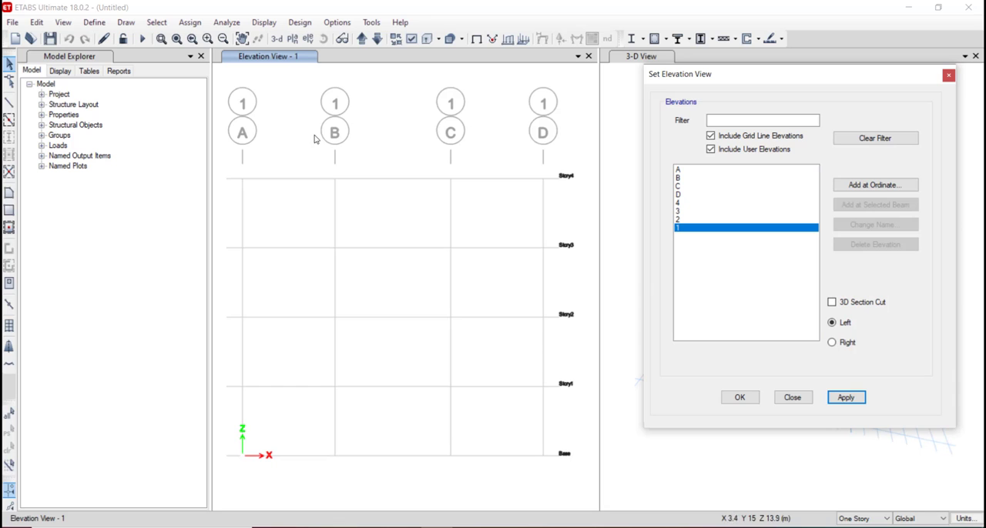
pyautogui.click(683, 186)
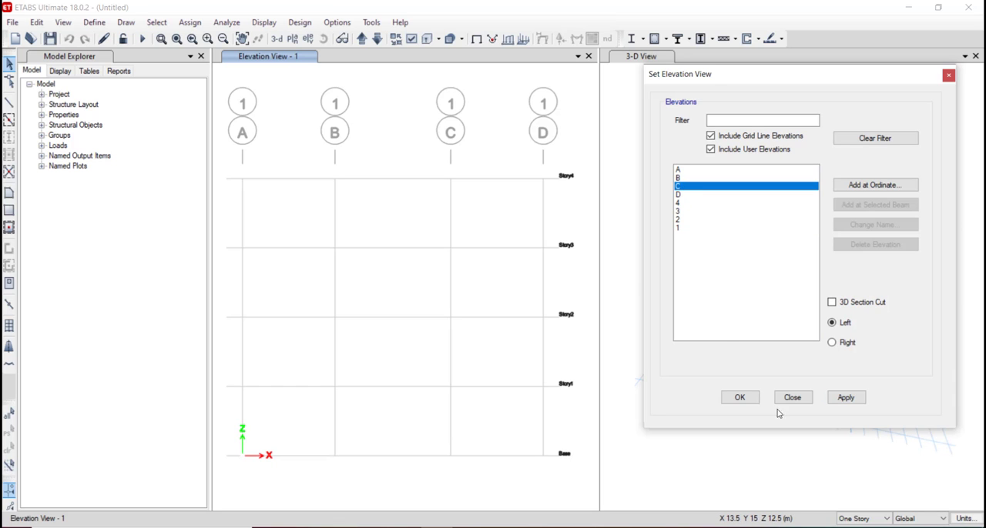
pyautogui.click(782, 403)
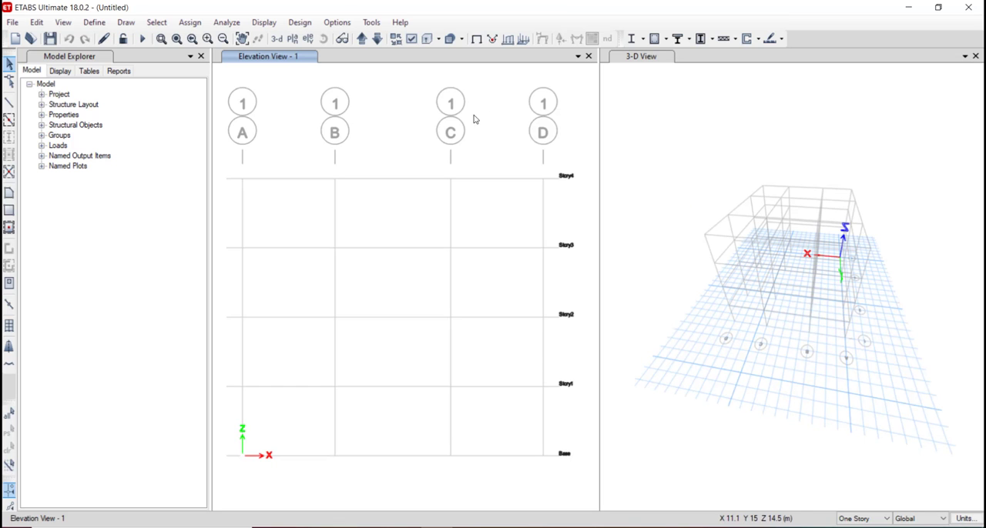
# Check the story levels offered for the plan view without choosing one, and close the 3-D view window.
pyautogui.click(293, 39)
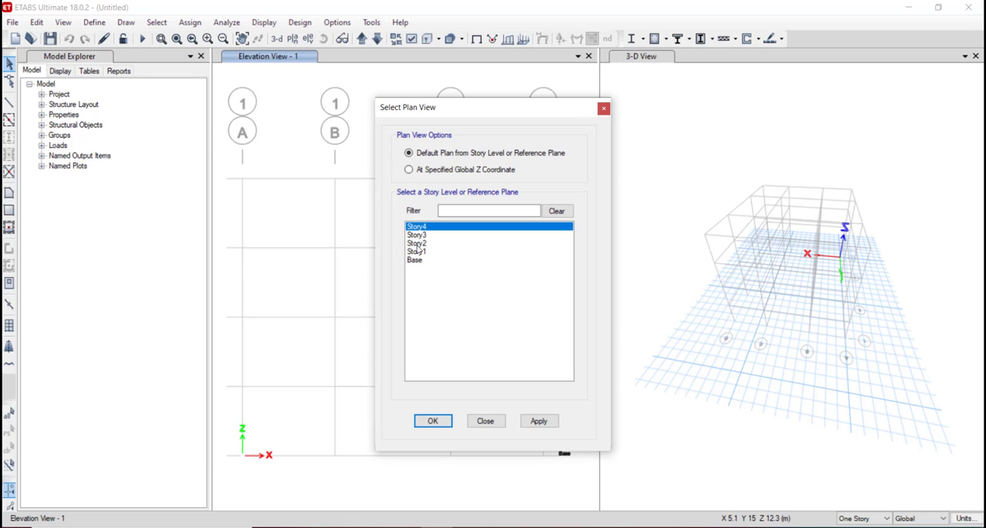
pyautogui.click(479, 421)
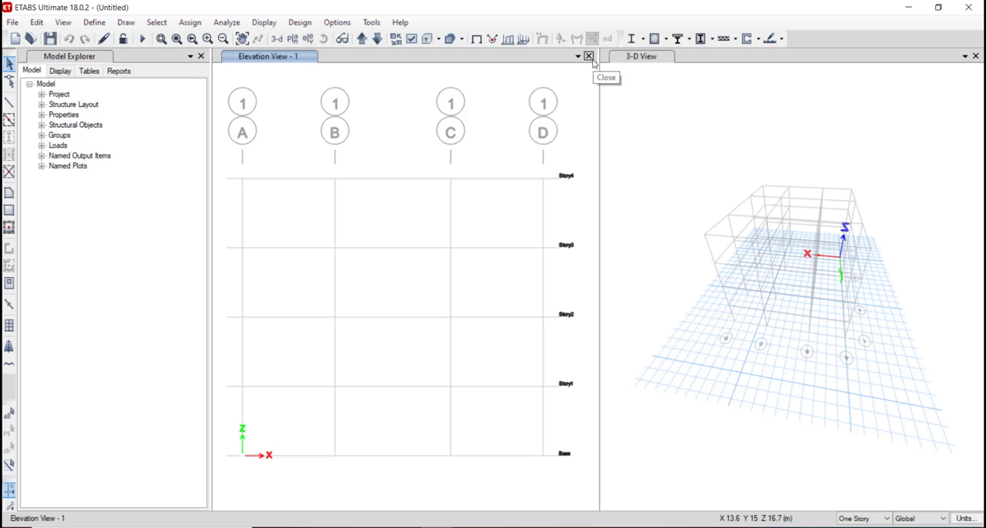
pyautogui.click(975, 56)
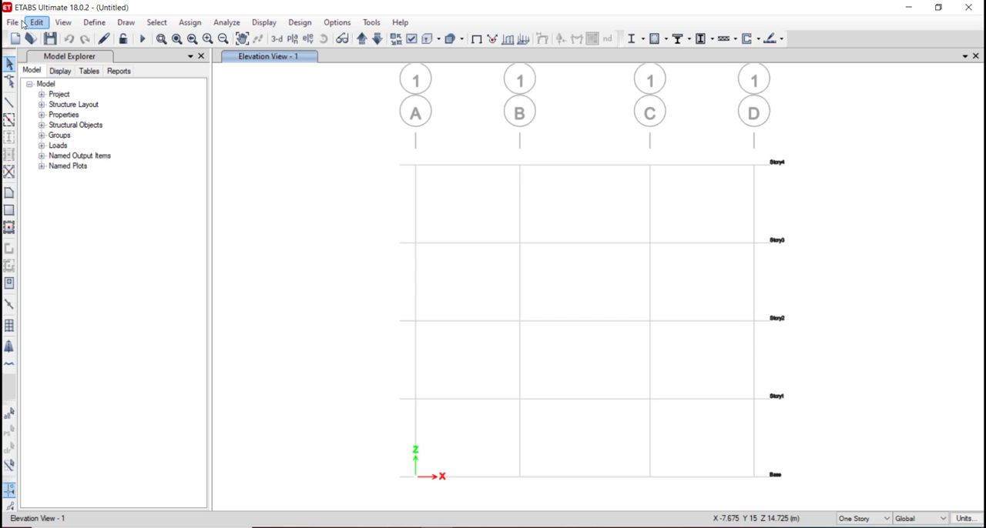
# Review the commands available for file handling, editing, defining properties and loads, selecting, assigning and design.
pyautogui.click(16, 23)
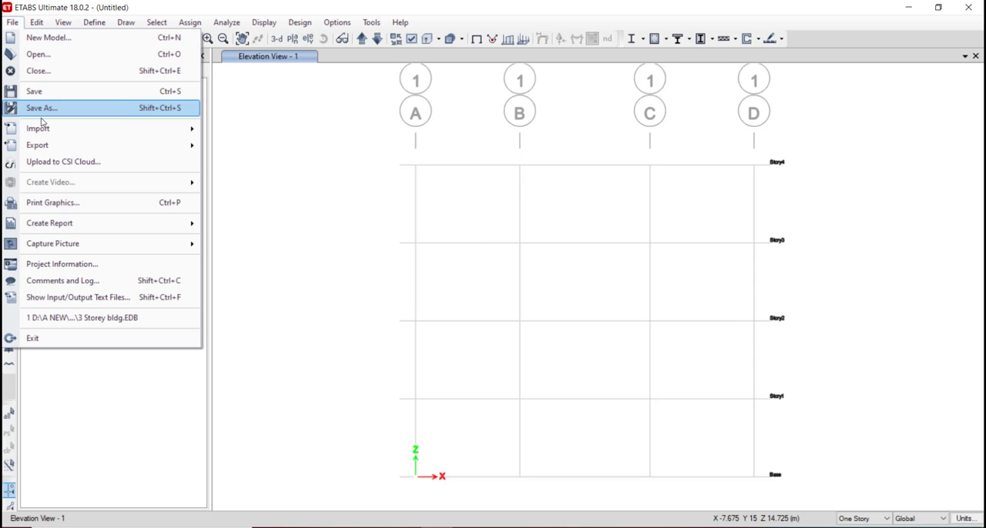
pyautogui.click(37, 25)
pyautogui.click(39, 26)
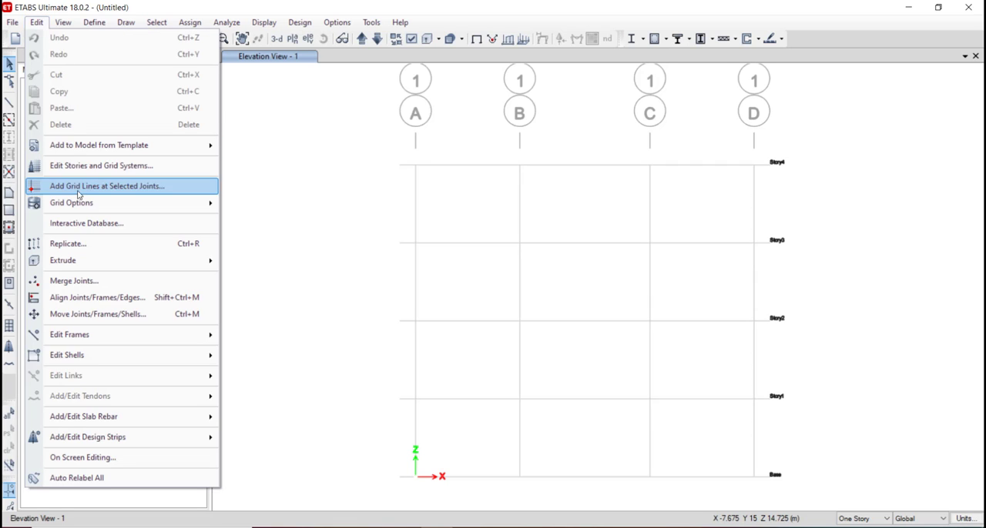
pyautogui.moveTo(72, 19)
pyautogui.click(279, 131)
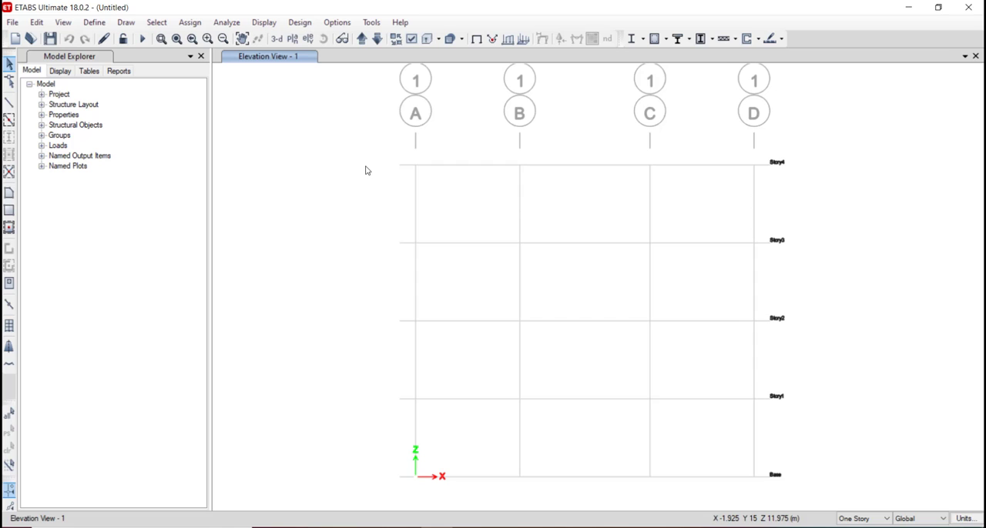
pyautogui.click(93, 24)
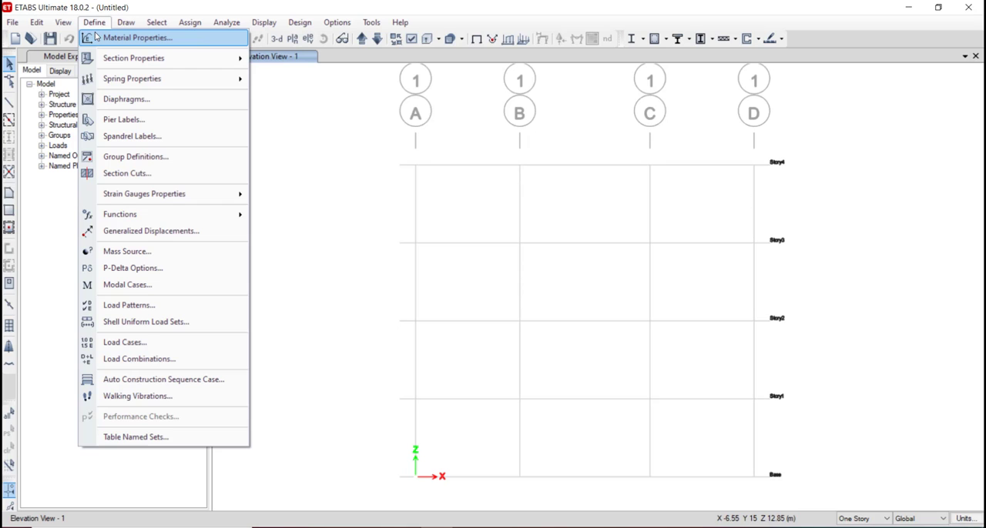
pyautogui.moveTo(180, 24)
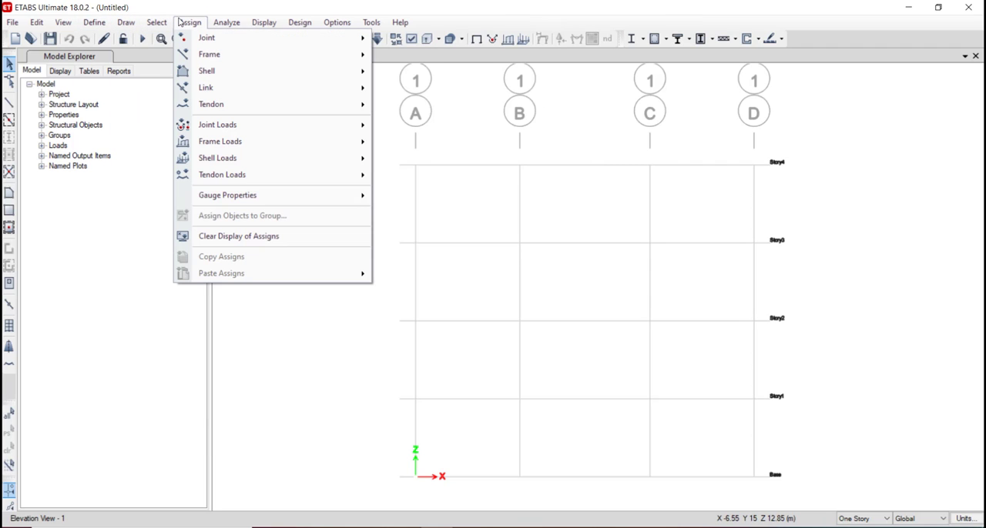
pyautogui.moveTo(240, 27)
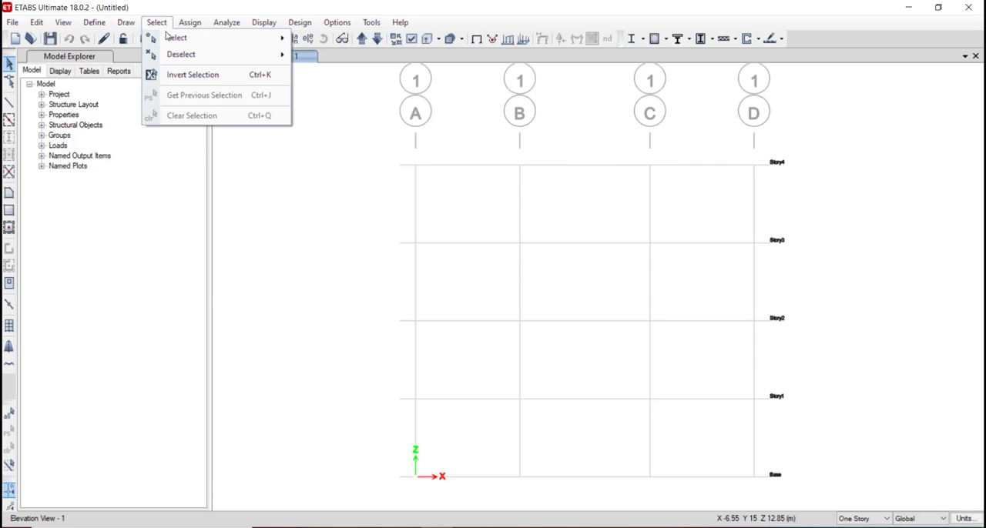
pyautogui.moveTo(299, 23)
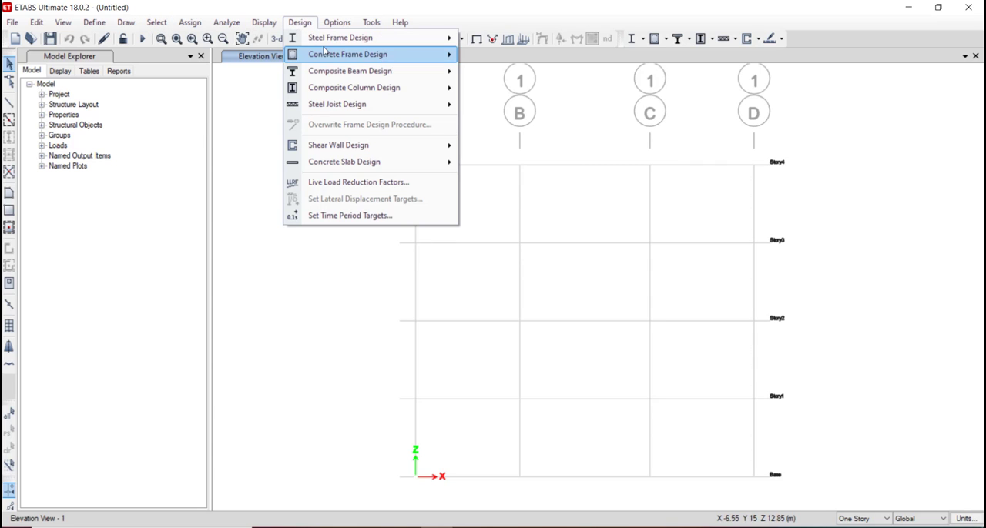
pyautogui.click(327, 296)
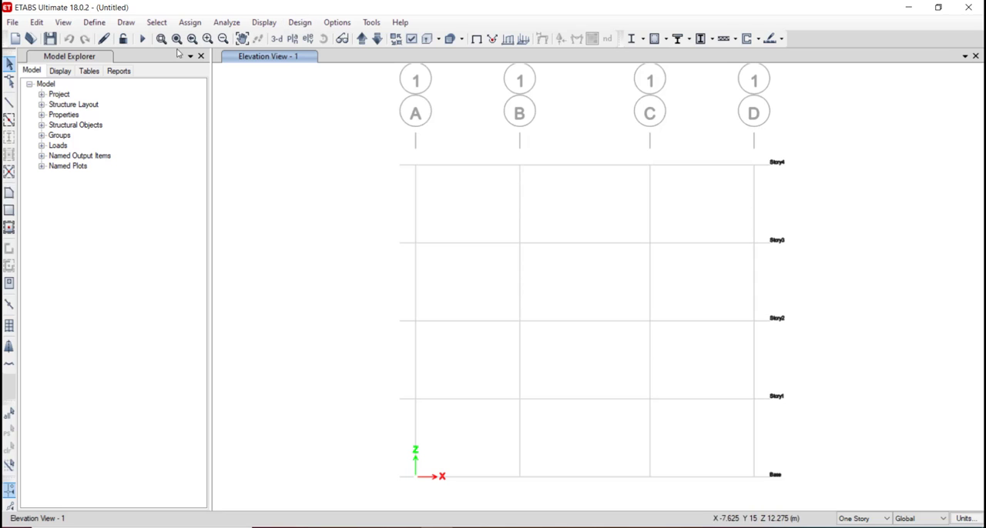